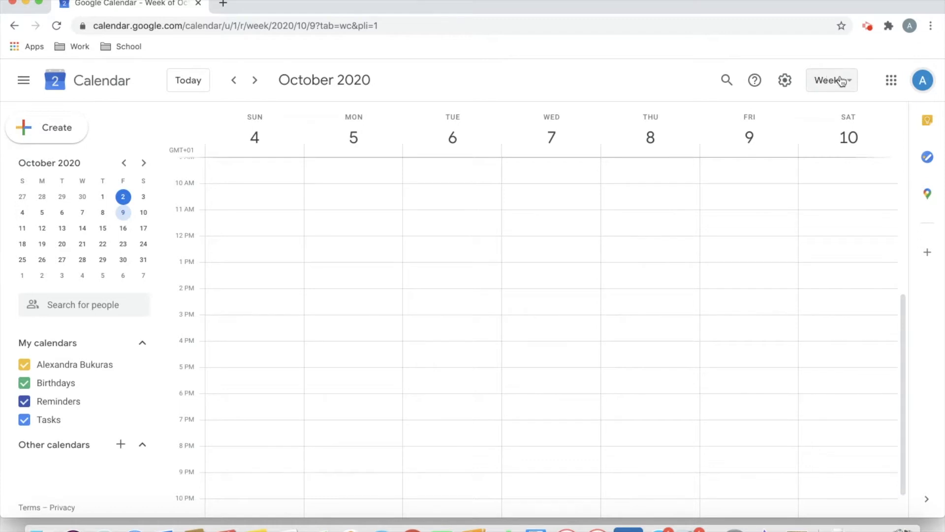
# Step: Switch the calendar to Day view, back to Week view and on to Month view to compare the layouts
pyautogui.click(839, 81)
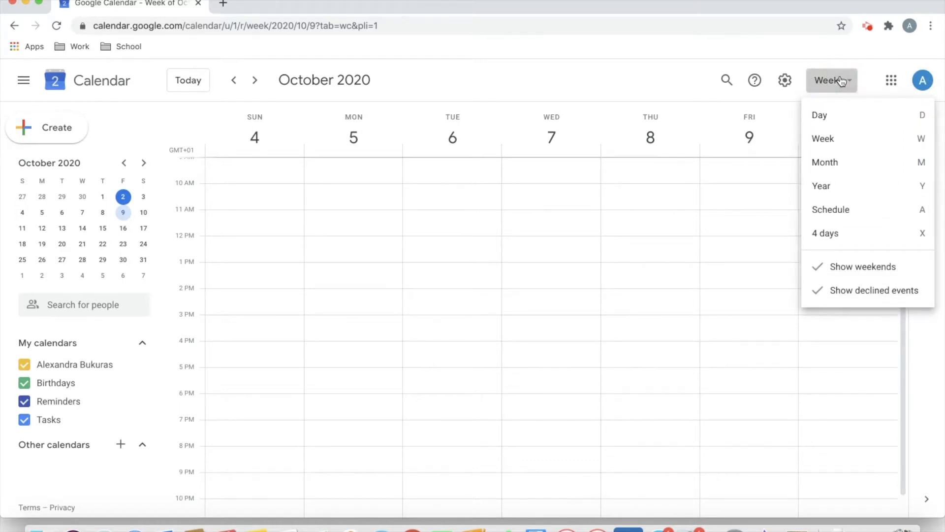
pyautogui.click(837, 115)
pyautogui.click(835, 84)
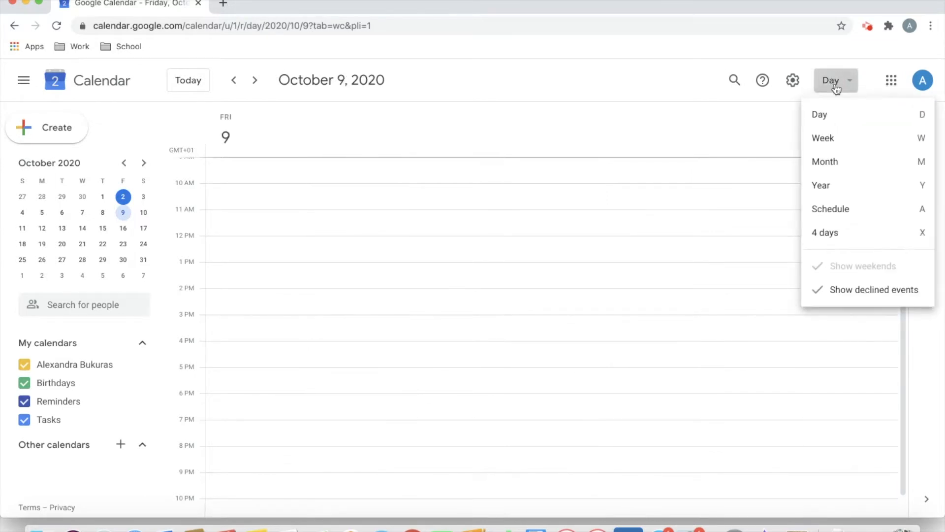
pyautogui.click(832, 135)
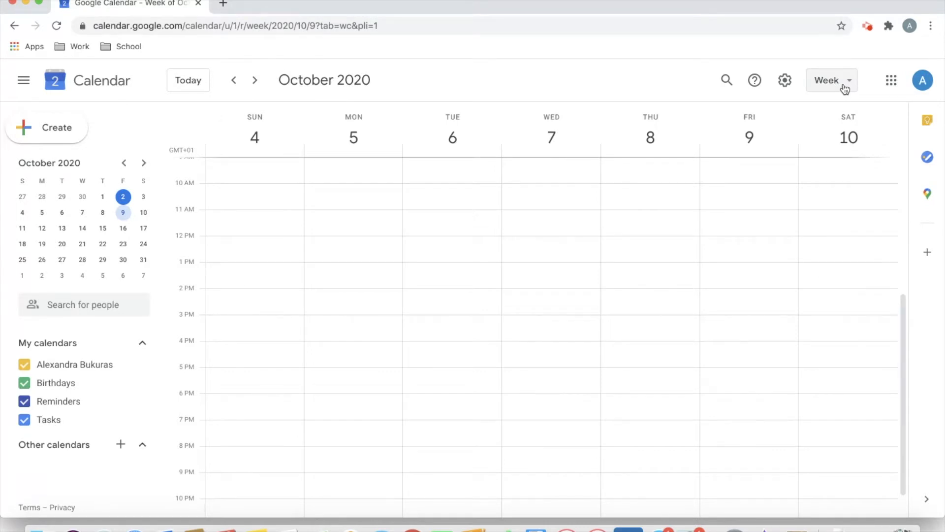
pyautogui.click(845, 89)
pyautogui.click(834, 161)
# Step: Browse the month view forward to November 2020 and back to October 2020, and return to Week view
pyautogui.click(842, 87)
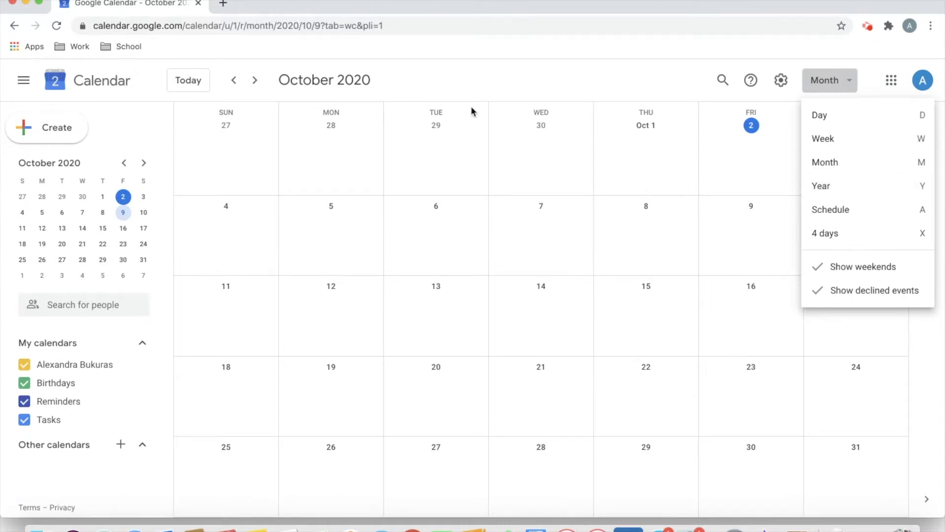
pyautogui.click(255, 86)
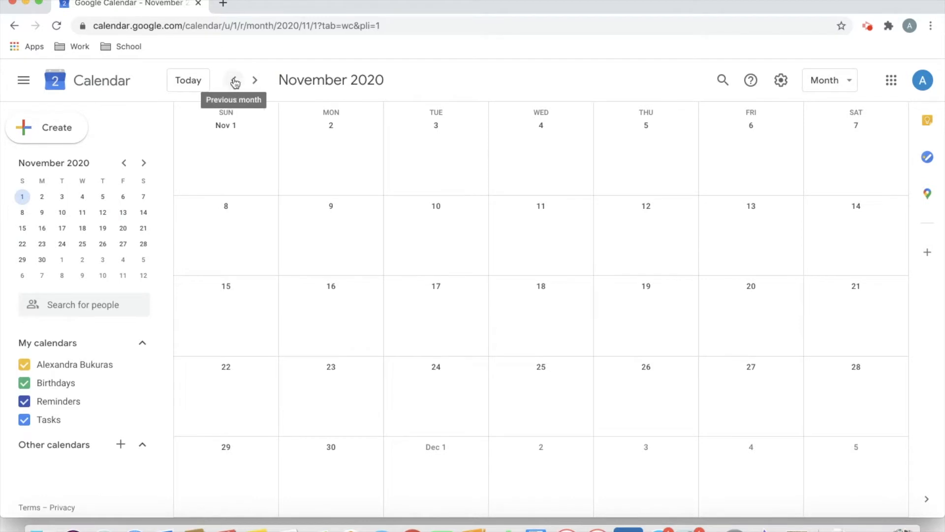
pyautogui.click(235, 81)
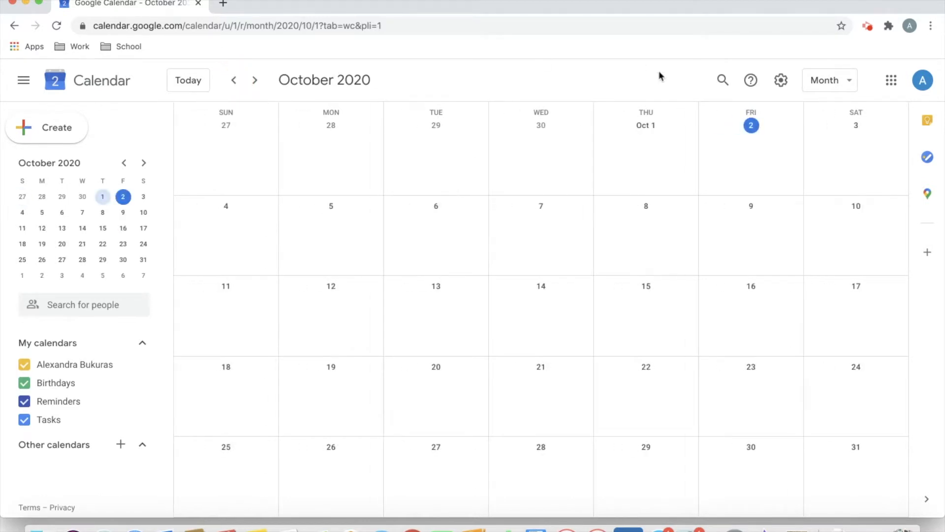
pyautogui.click(847, 85)
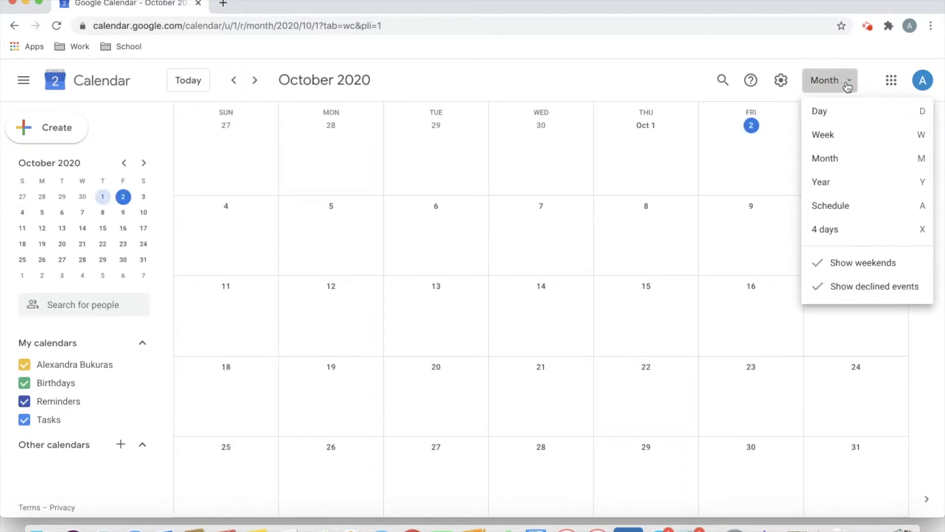
pyautogui.click(836, 143)
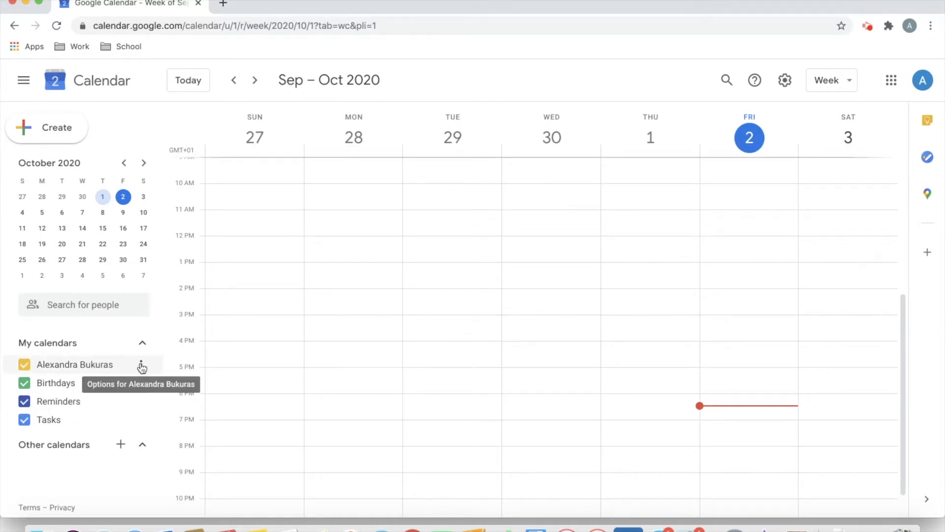
# Step: Examine the permission levels for sharing the owner's calendar with specific people, and return to the calendar without sharing it
pyautogui.click(141, 366)
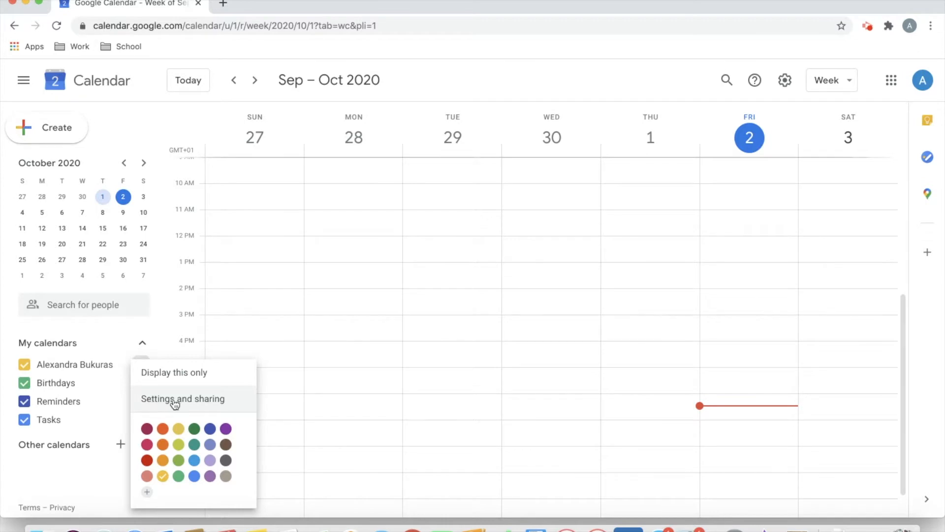
pyautogui.click(197, 403)
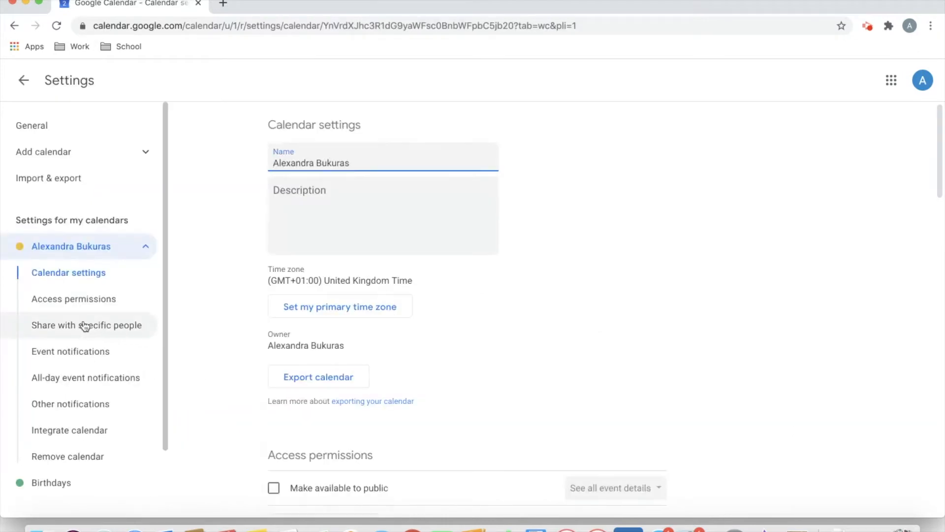
pyautogui.click(129, 325)
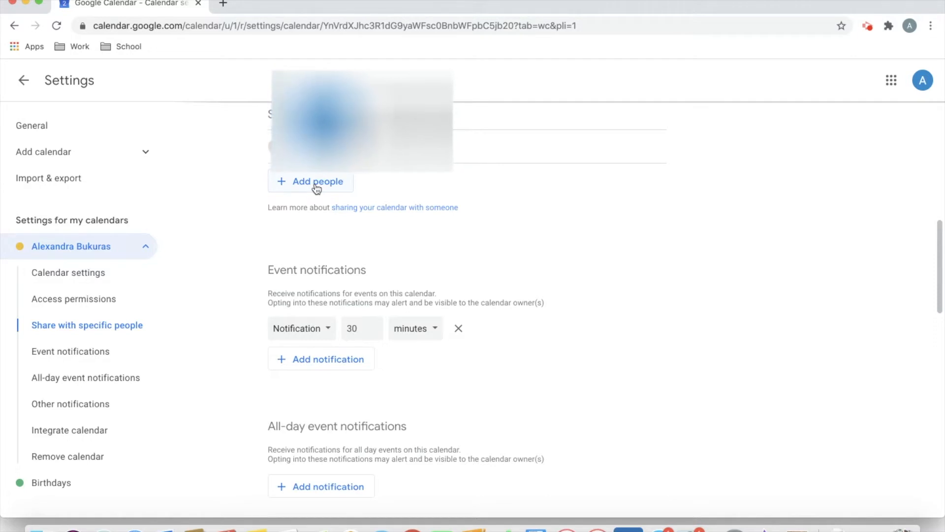
pyautogui.click(317, 184)
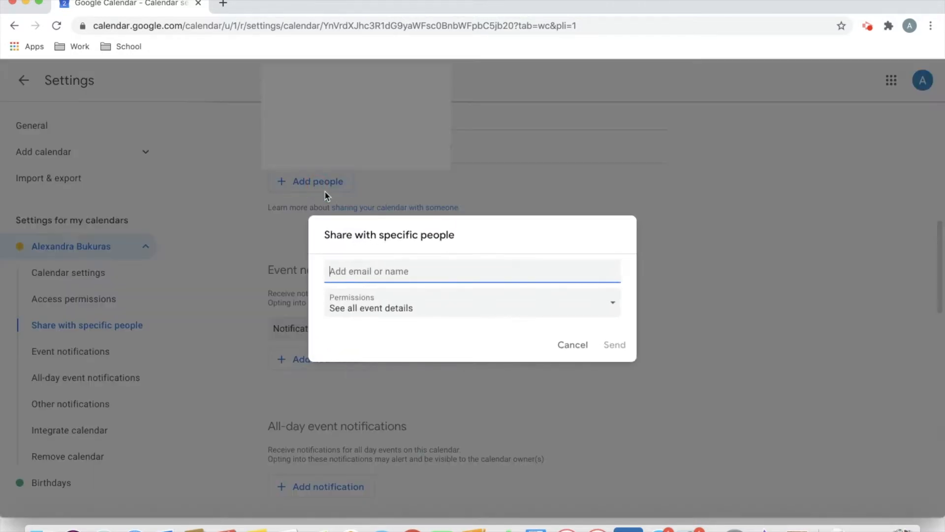
pyautogui.click(613, 302)
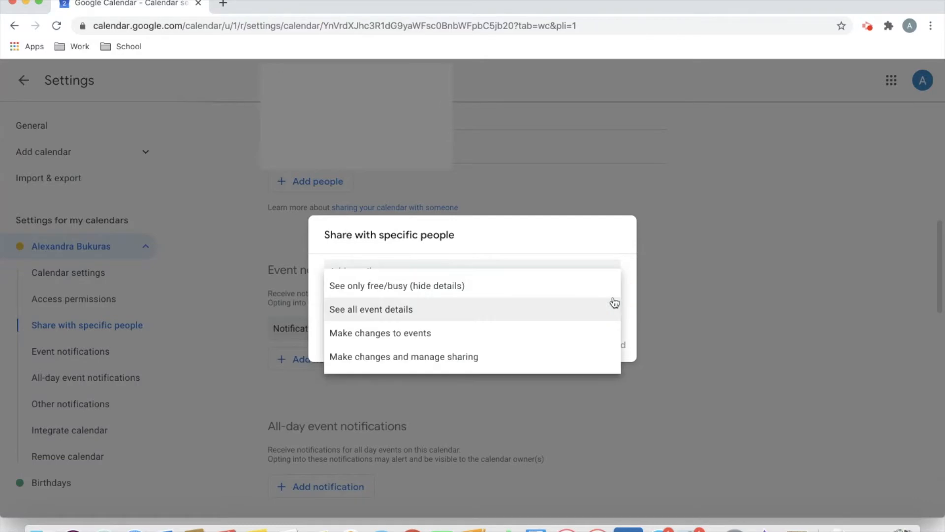
pyautogui.click(505, 310)
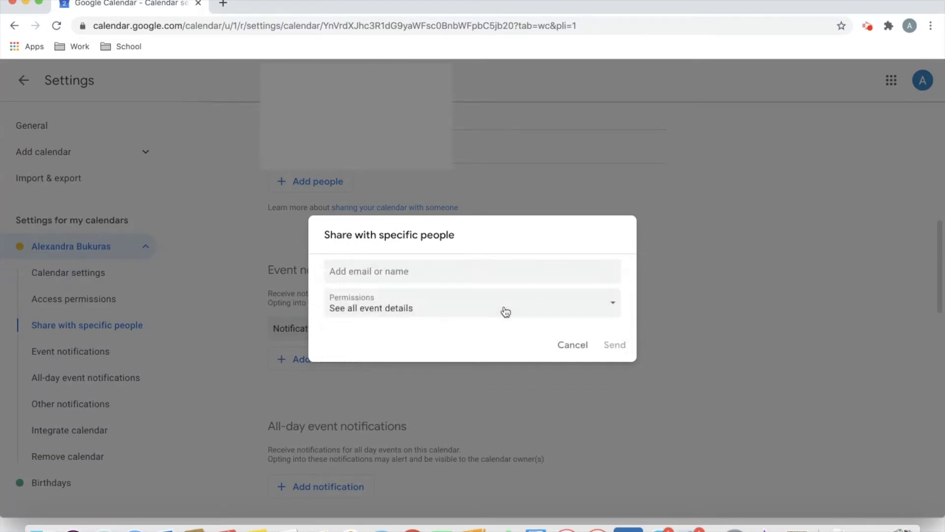
pyautogui.click(565, 346)
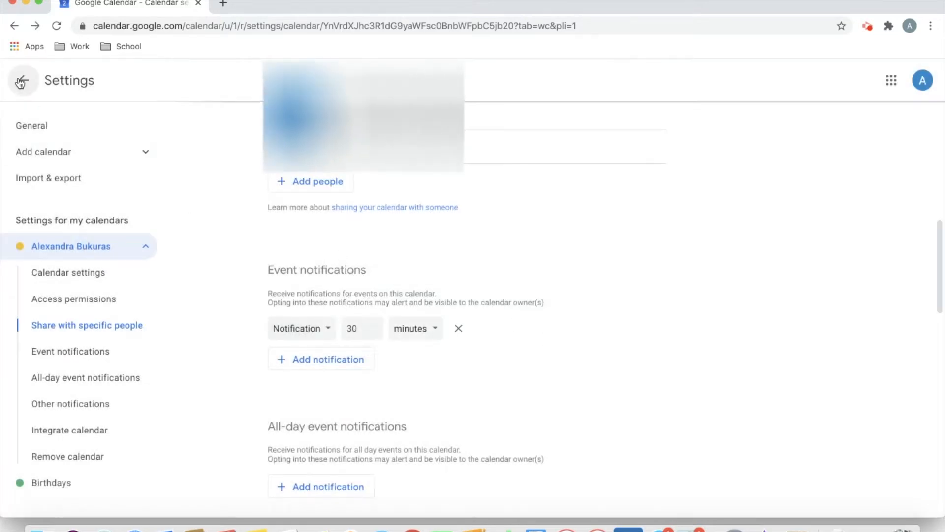
pyautogui.click(22, 80)
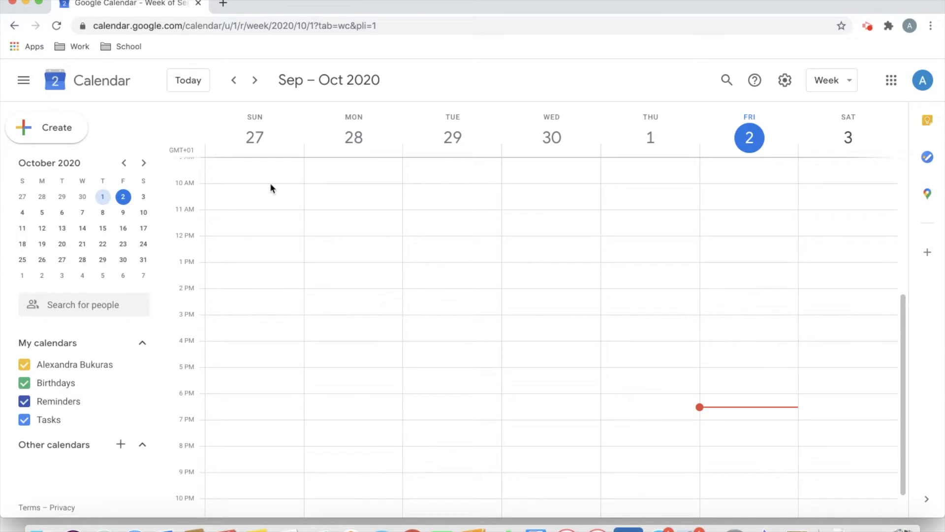
# Step: Examine the title, date, time, notification, color and description options of a new event on Sep 29, 2020, and discard it
pyautogui.click(419, 237)
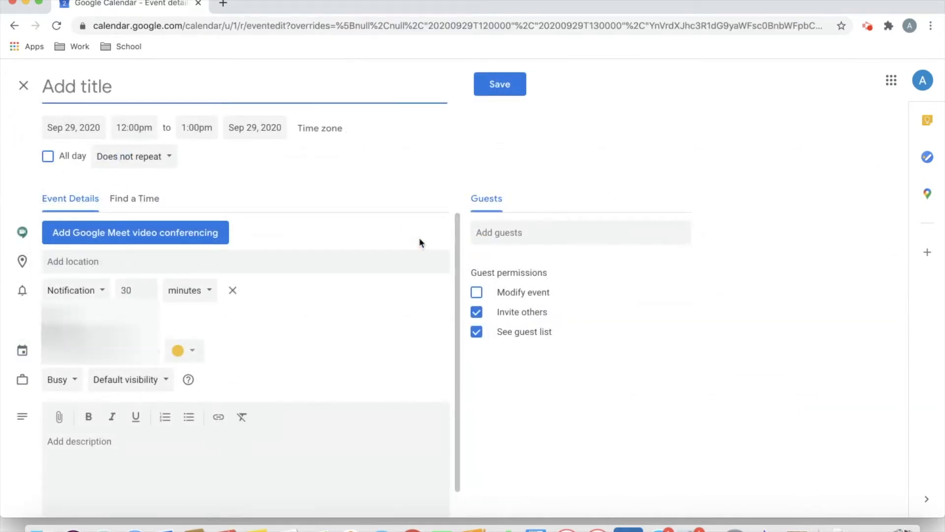
pyautogui.click(75, 127)
pyautogui.click(142, 128)
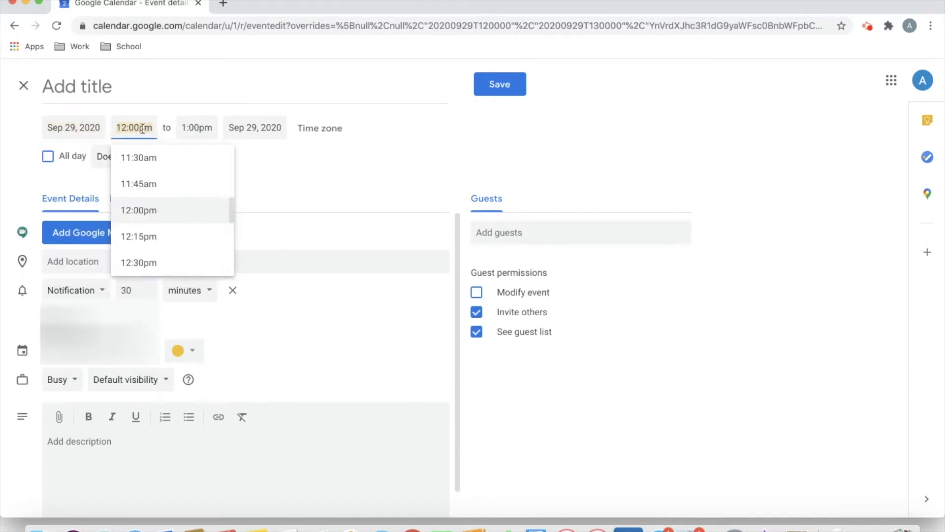
pyautogui.click(98, 86)
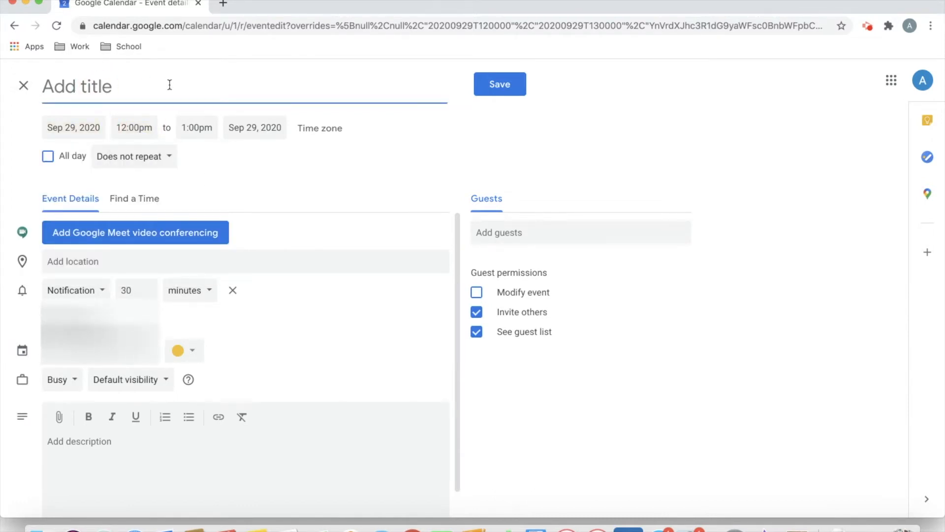
pyautogui.click(105, 293)
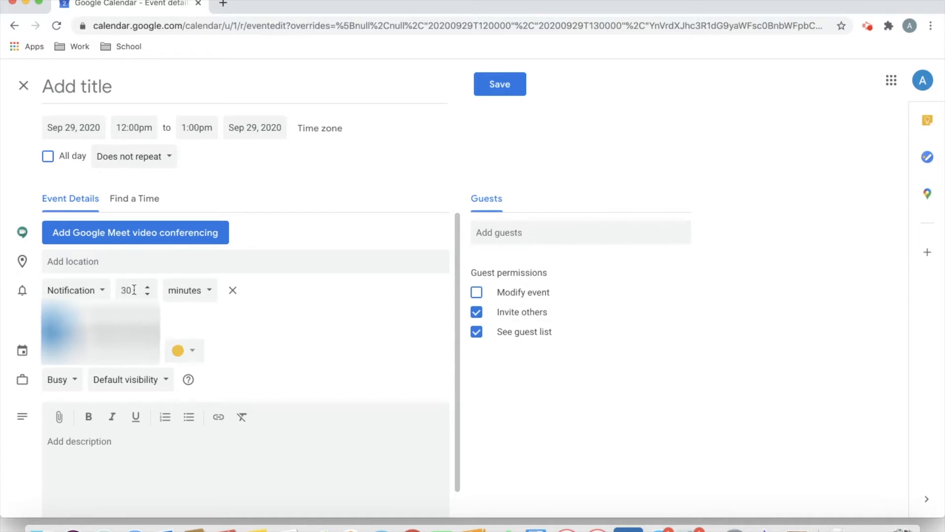
pyautogui.click(194, 353)
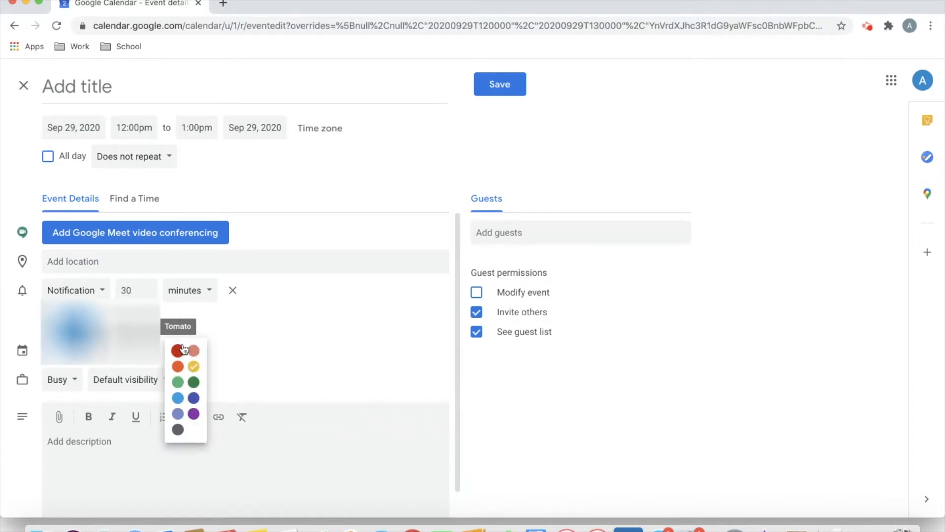
pyautogui.click(211, 346)
pyautogui.scroll(-1, 100, 435)
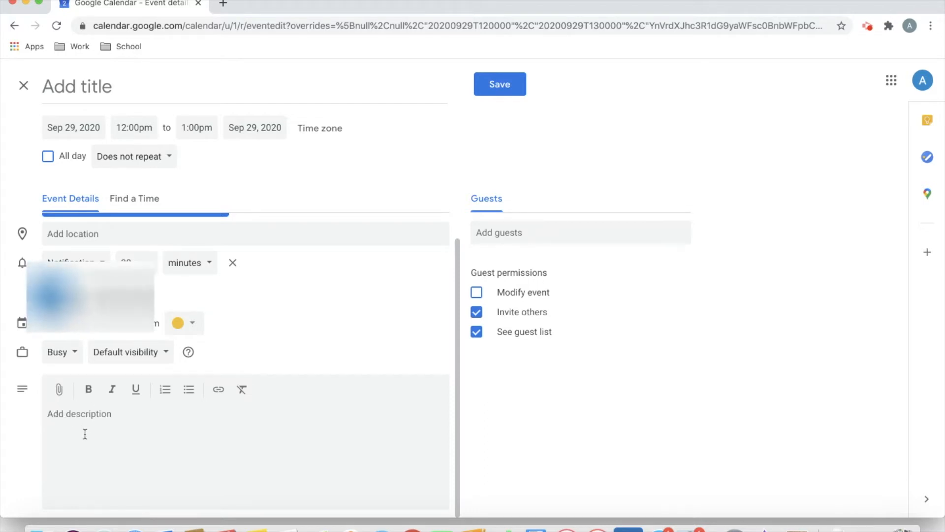
pyautogui.click(23, 86)
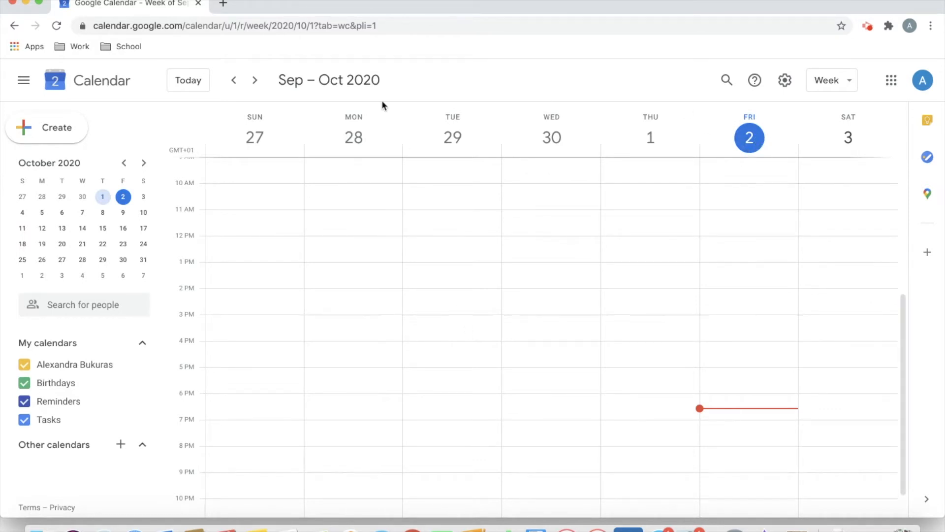
# Step: In the following week, start an event titled Practice on Sunday, Oct 4, 2020, from 2:00pm to 4:00pm
pyautogui.click(255, 80)
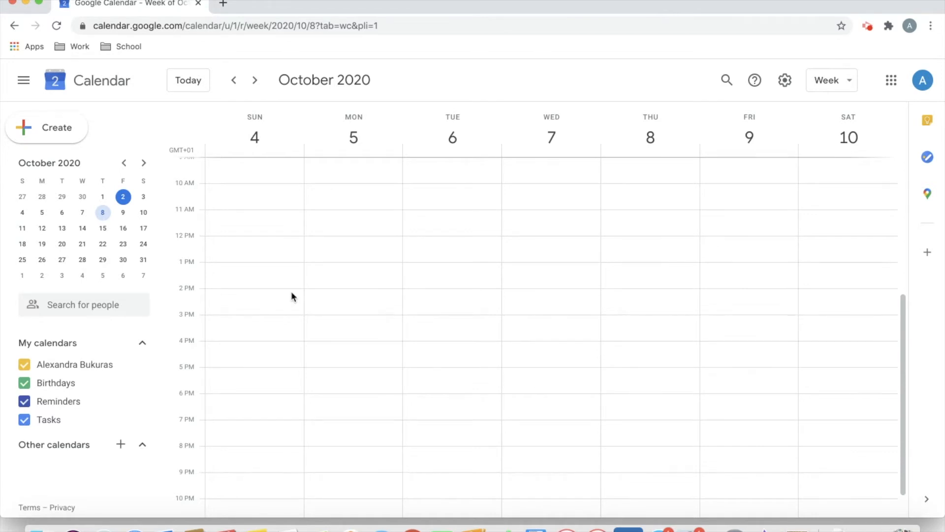
pyautogui.click(224, 294)
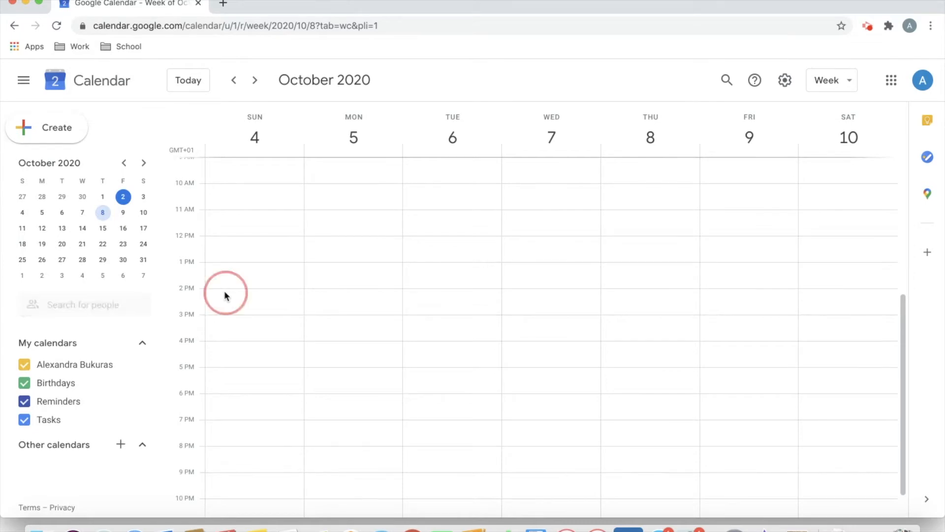
pyautogui.write('Practice')
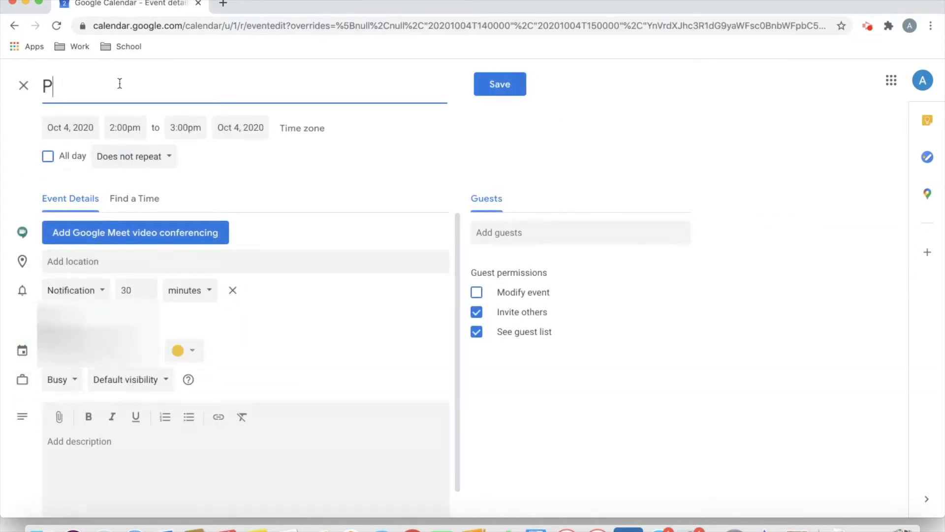
pyautogui.click(187, 127)
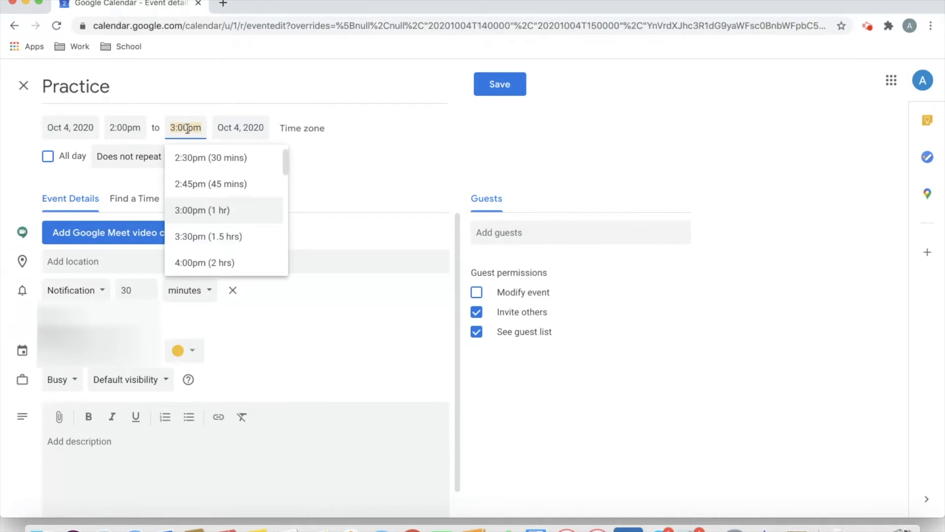
pyautogui.click(205, 262)
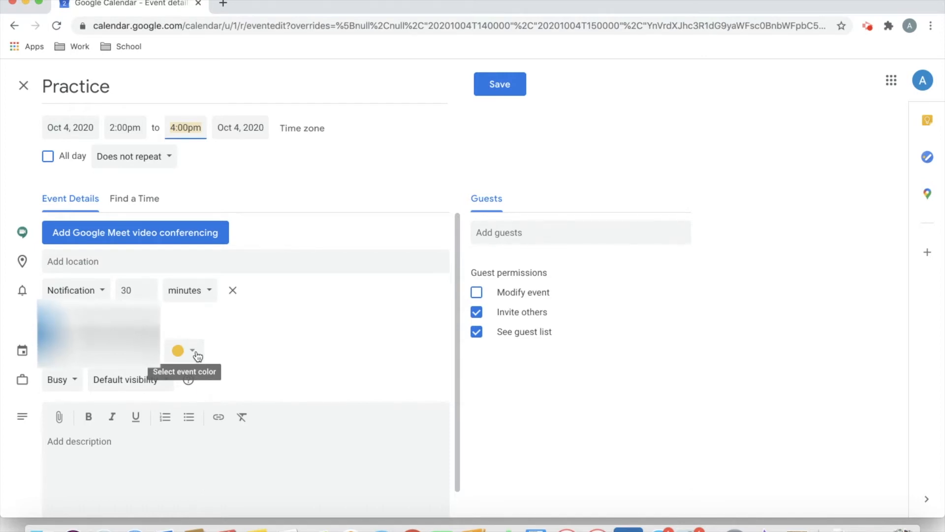
# Step: Set the Practice event's color to Tomato and save the event
pyautogui.click(198, 355)
pyautogui.click(179, 354)
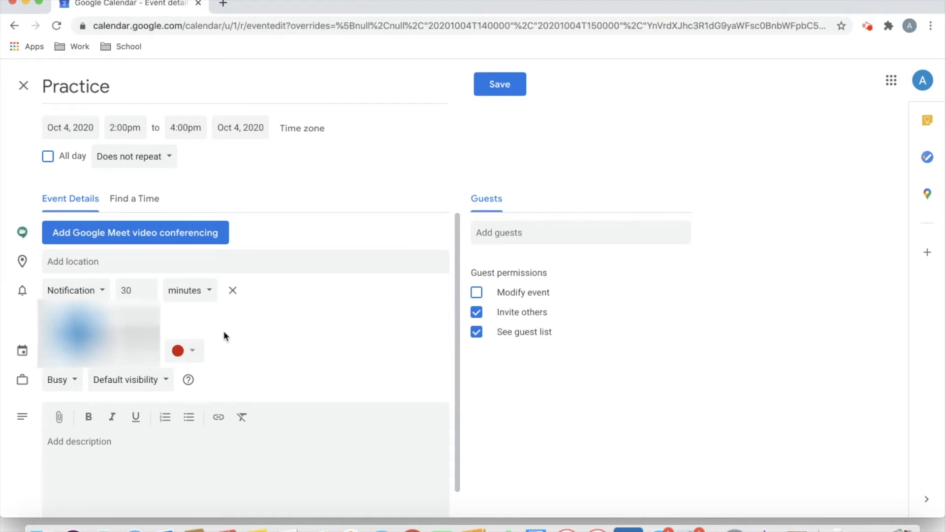
pyautogui.click(497, 84)
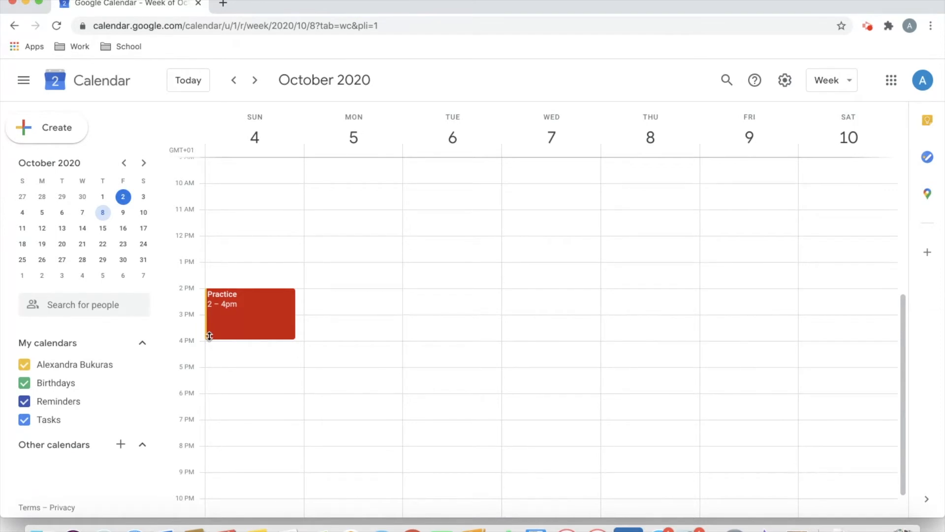
# Step: Create and save a Tomato-colored event titled Dentist Appointment on Wednesday, Oct 7, 2020, from 5:30pm to 6:30pm
pyautogui.click(519, 391)
pyautogui.click(519, 385)
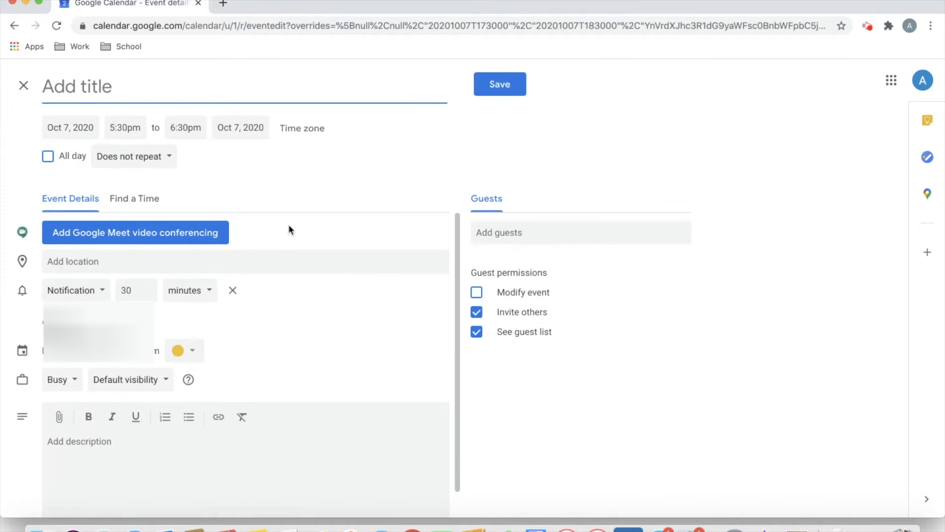
pyautogui.write('Dentist Appo')
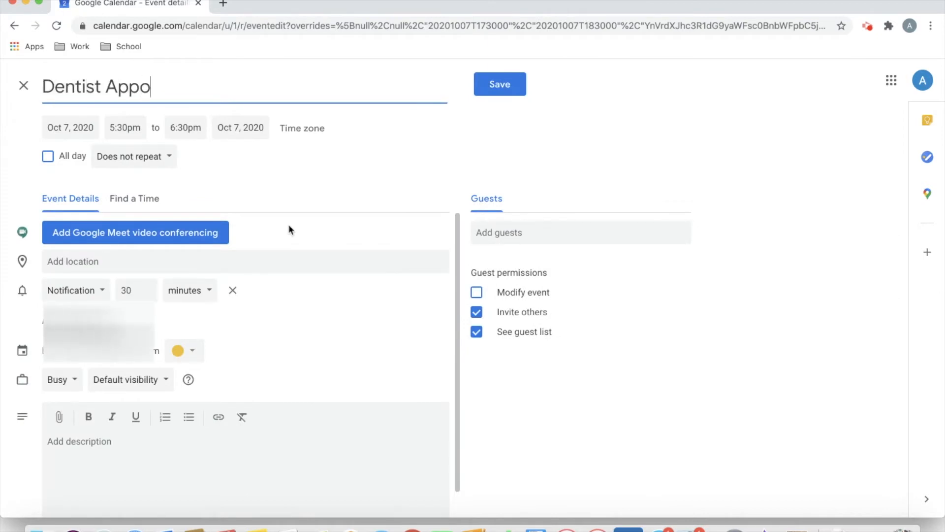
pyautogui.write('intment')
pyautogui.click(192, 351)
pyautogui.click(180, 350)
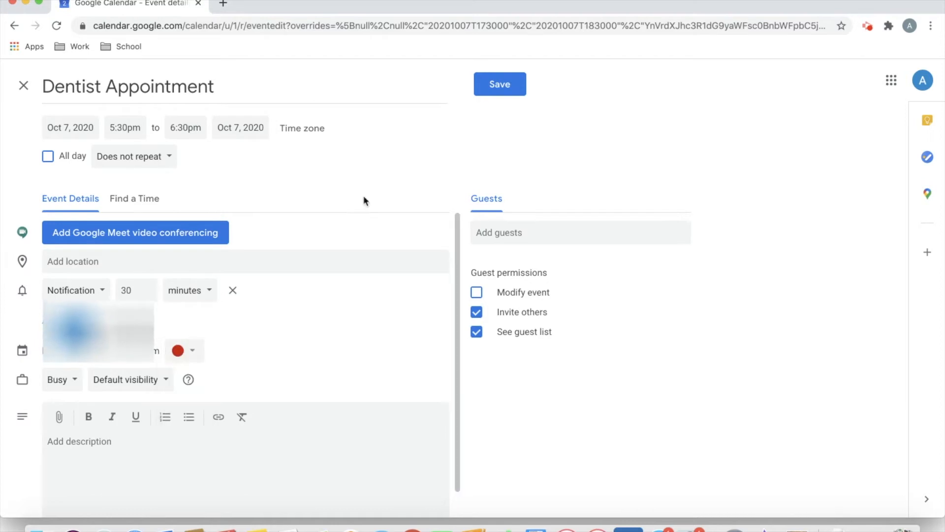
pyautogui.click(500, 84)
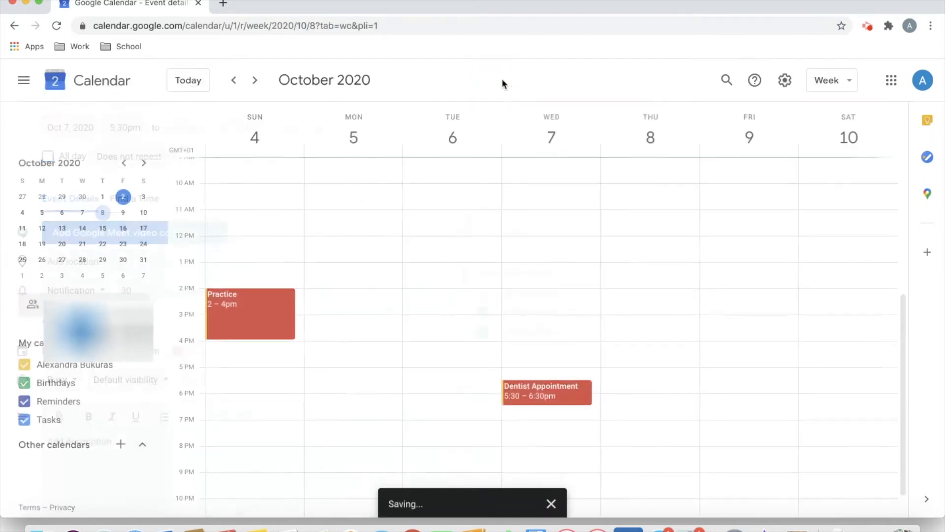
# Step: Create and save a Tomato-colored event titled Away Game on Thursday, Oct 8, 2020, from 4:00pm to 9:30pm
pyautogui.click(619, 348)
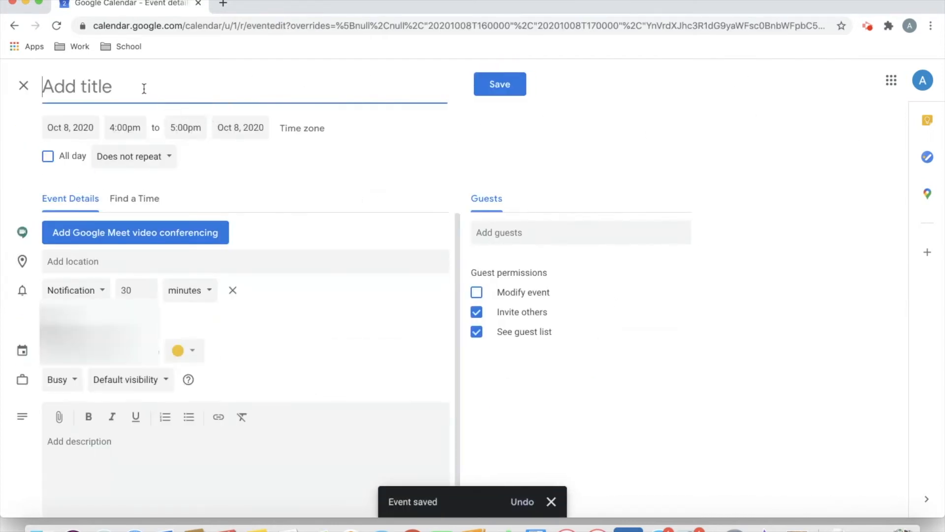
pyautogui.write('Away Game')
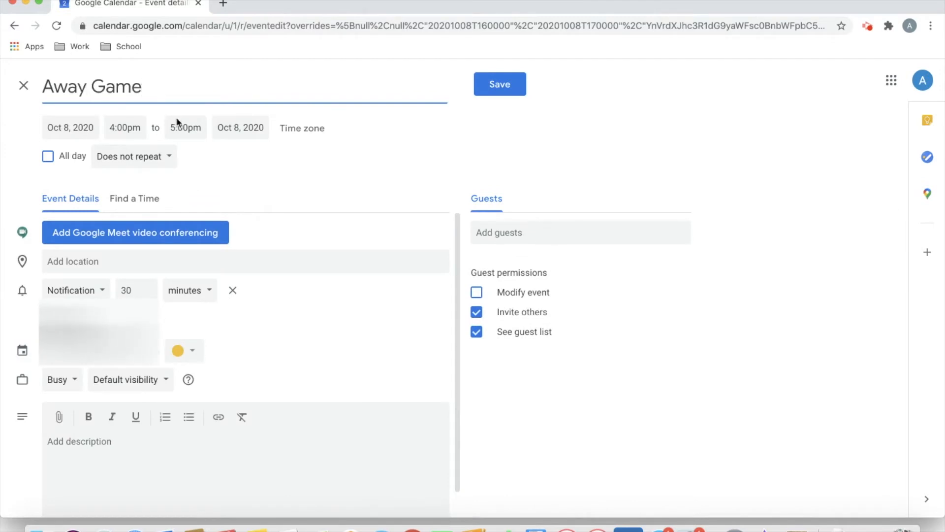
pyautogui.click(186, 128)
pyautogui.scroll(-5, 185, 211)
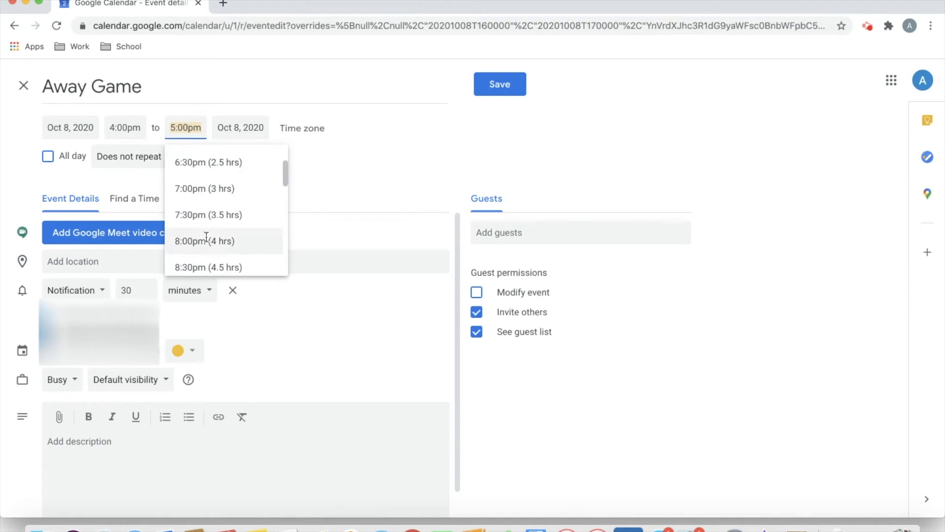
pyautogui.click(218, 235)
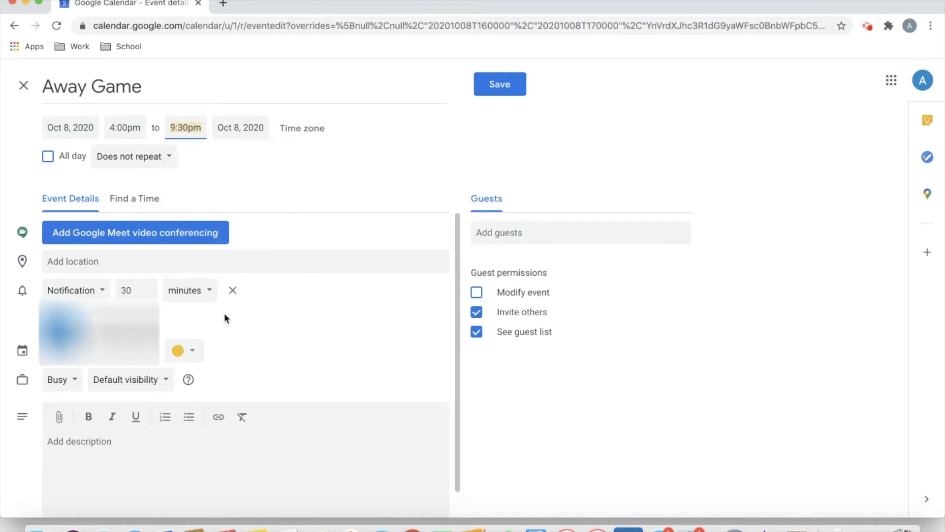
pyautogui.click(191, 356)
pyautogui.click(178, 351)
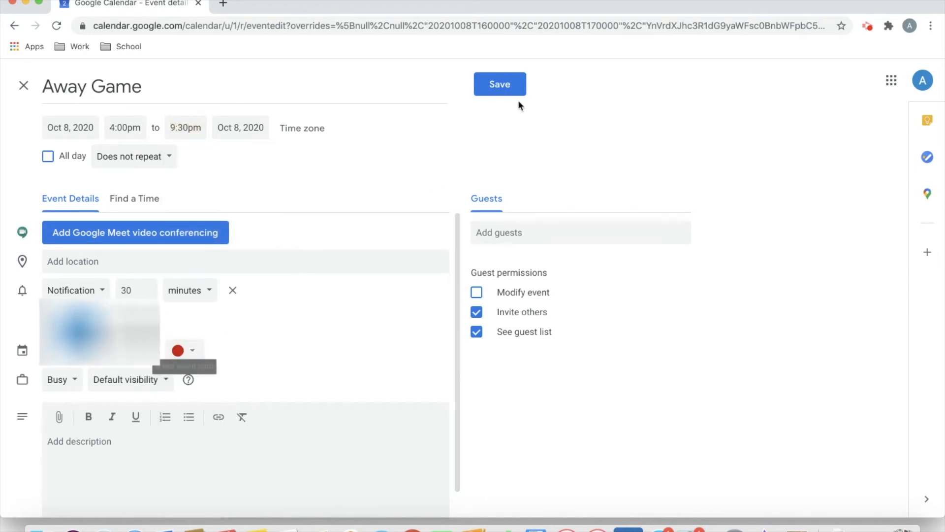
pyautogui.click(509, 86)
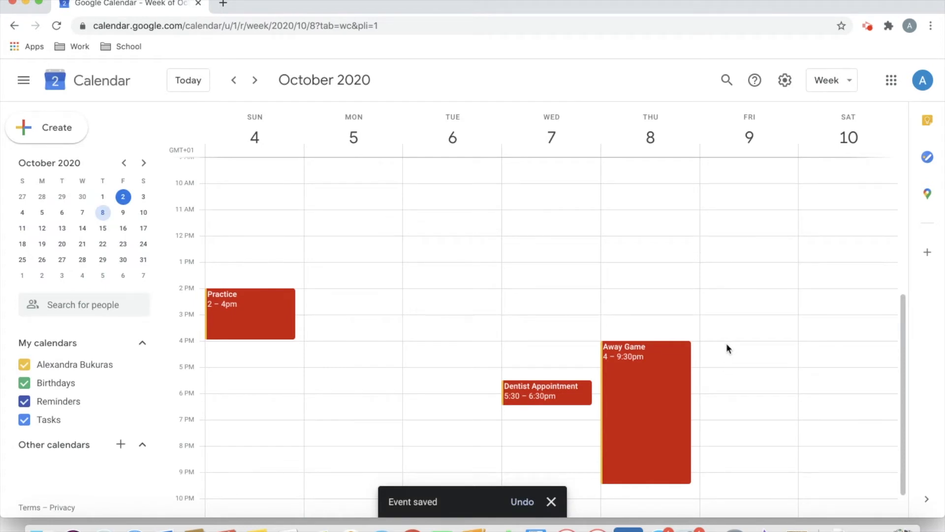
# Step: Create and save a Tomato-colored event titled Practice on Friday, Oct 9, 2020, from 4:00pm to 6:00pm
pyautogui.click(727, 349)
pyautogui.write('Practice')
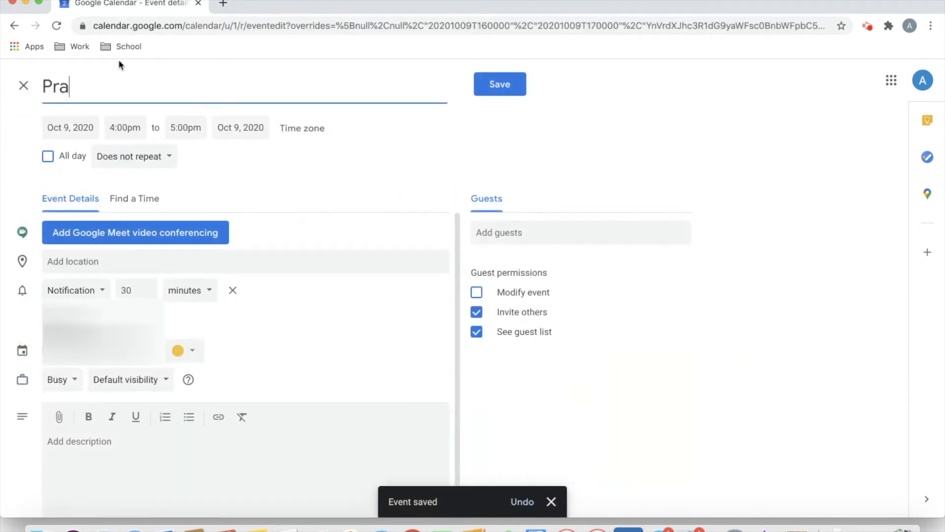
pyautogui.click(186, 128)
pyautogui.click(204, 263)
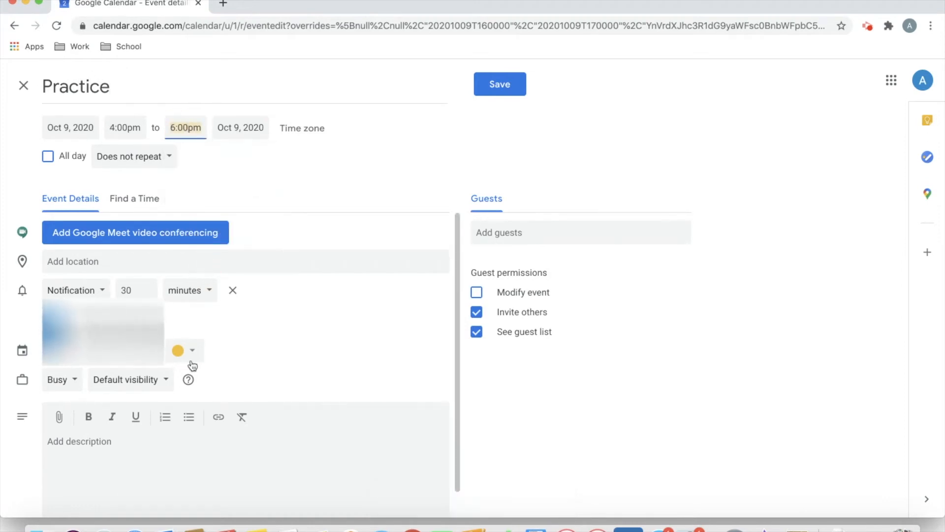
pyautogui.click(184, 350)
pyautogui.click(178, 350)
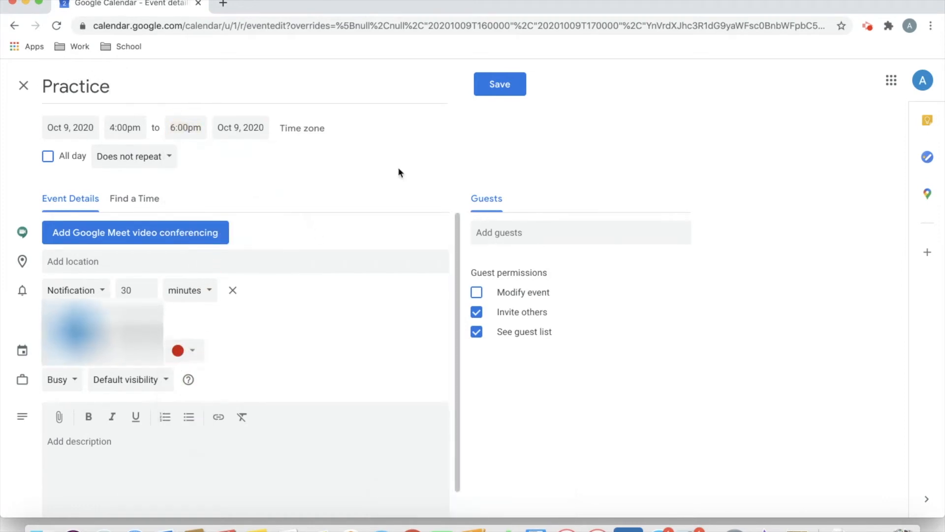
pyautogui.click(498, 86)
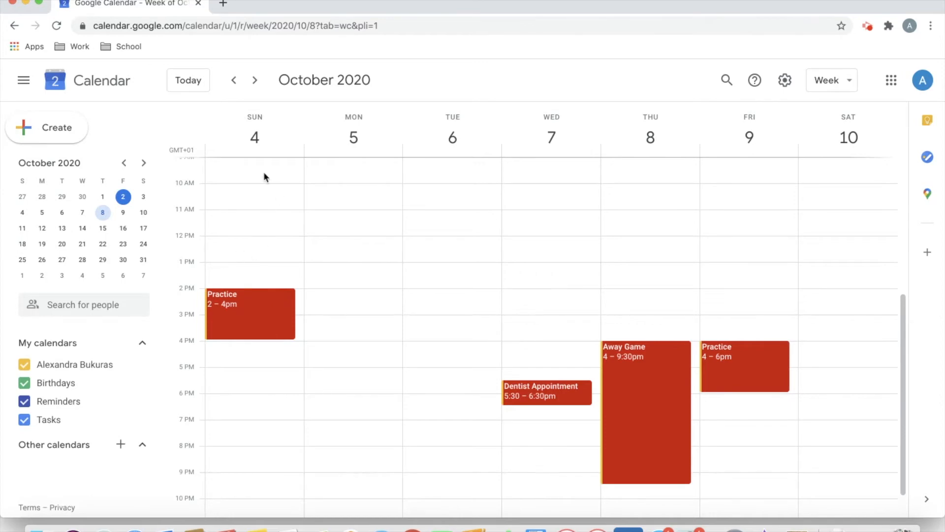
# Step: Create and save a Homework event on Sunday, Oct 4, 2020, 10:00am to 12:00pm, with description lines "Read chapter 12" and "Finish math worksheet"
pyautogui.click(214, 188)
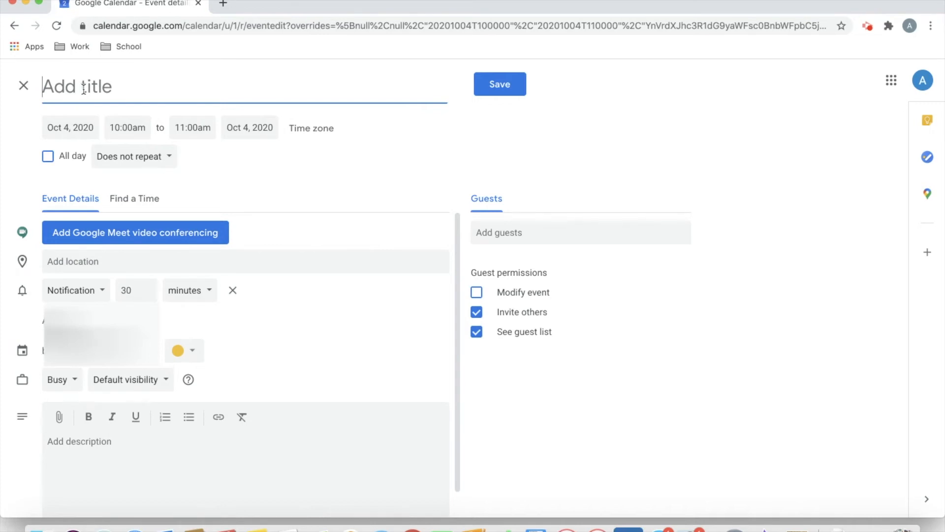
pyautogui.write('Homework')
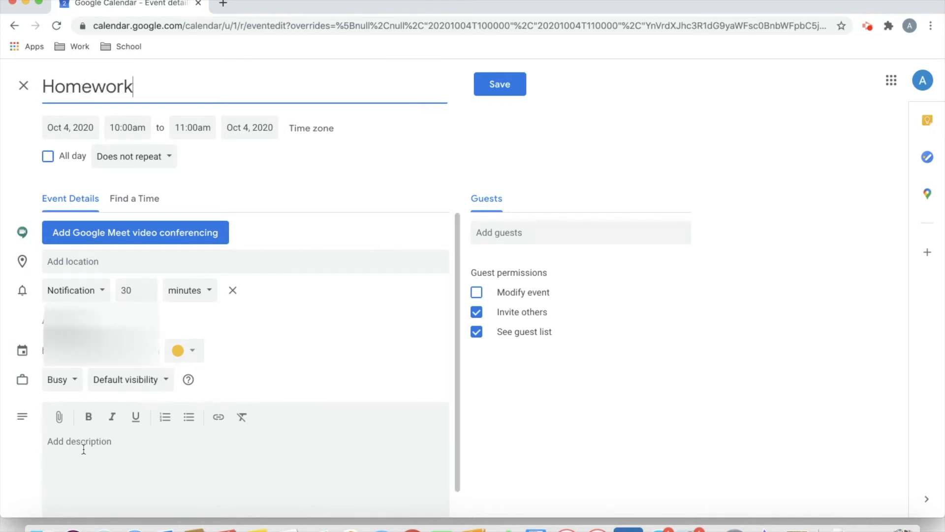
pyautogui.click(59, 442)
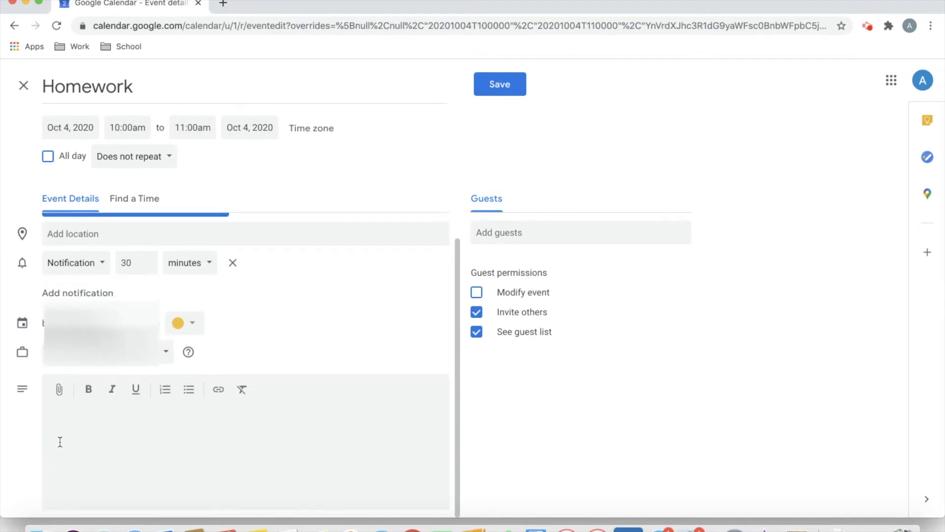
pyautogui.write('Read chapter 12')
pyautogui.press('Return')
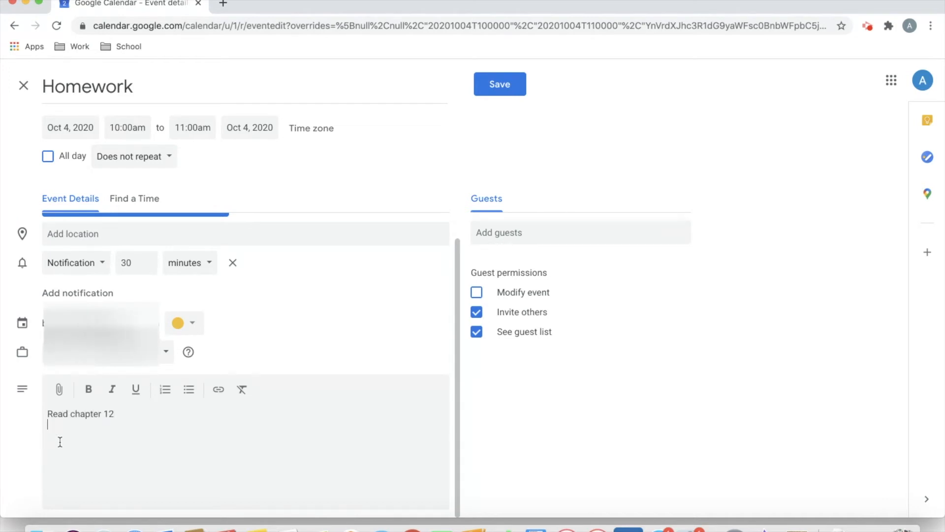
pyautogui.write('Finish math worksheet')
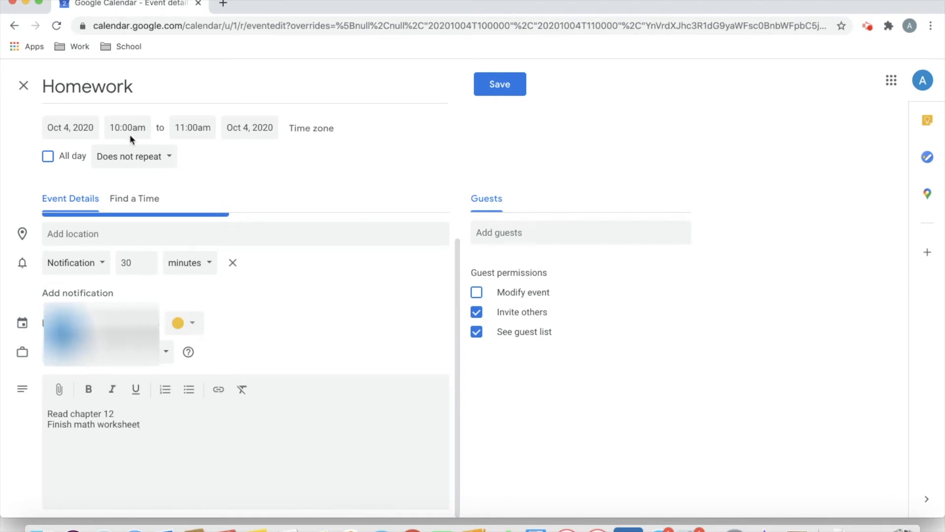
pyautogui.click(194, 127)
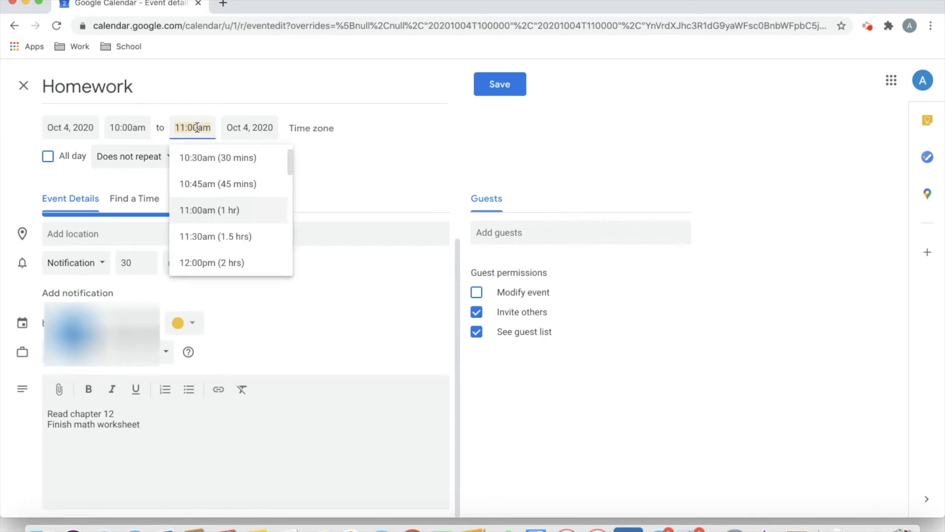
pyautogui.click(208, 261)
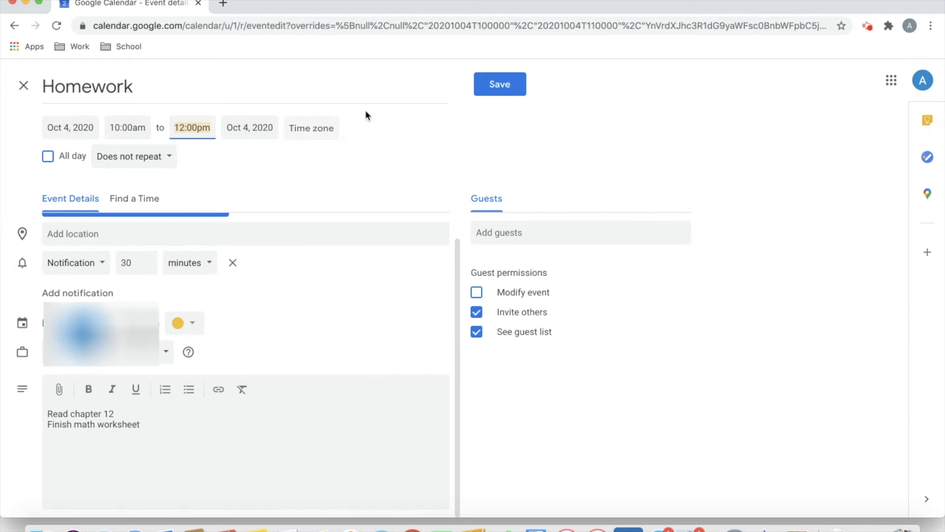
pyautogui.click(507, 90)
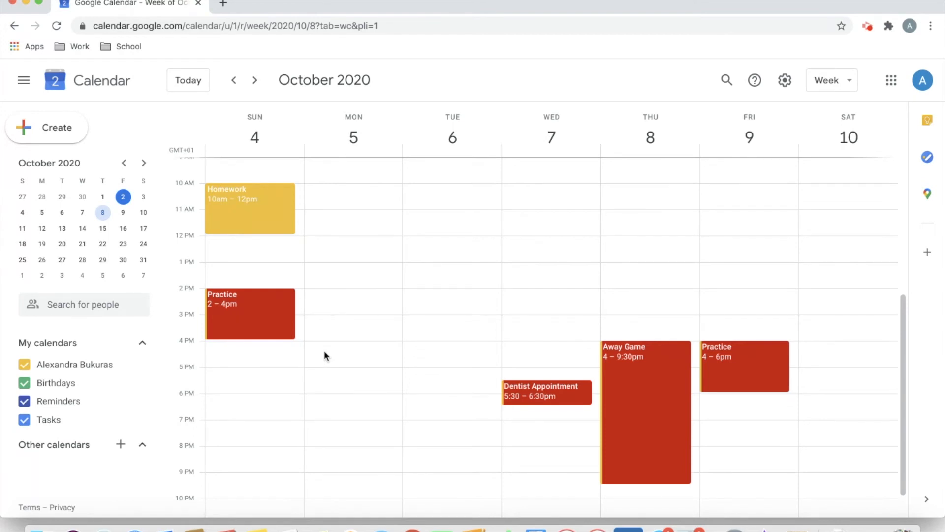
# Step: Save a Homework event on Monday, Oct 5, 2020, 6:00pm to 8:00pm, with the description "study for history", and check its details
pyautogui.click(322, 397)
pyautogui.write('Homework')
pyautogui.click(69, 448)
pyautogui.write('study for history')
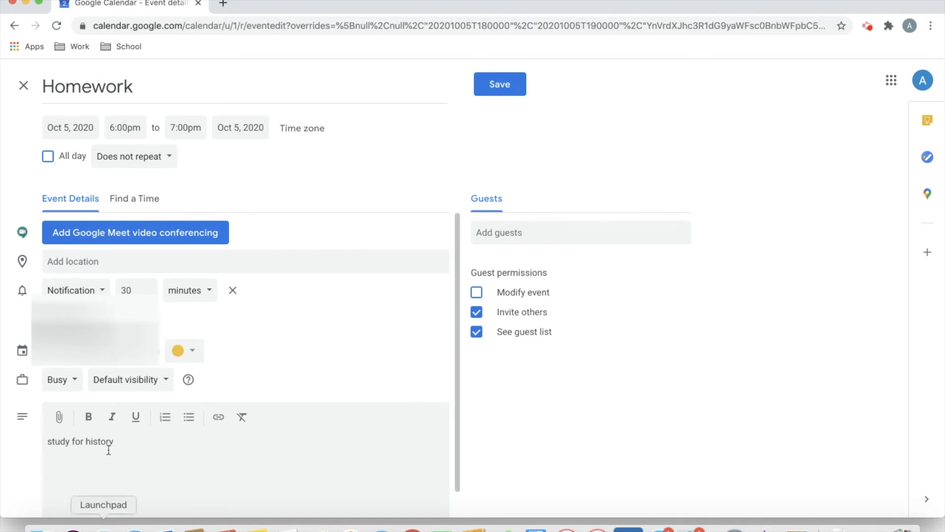
pyautogui.click(189, 127)
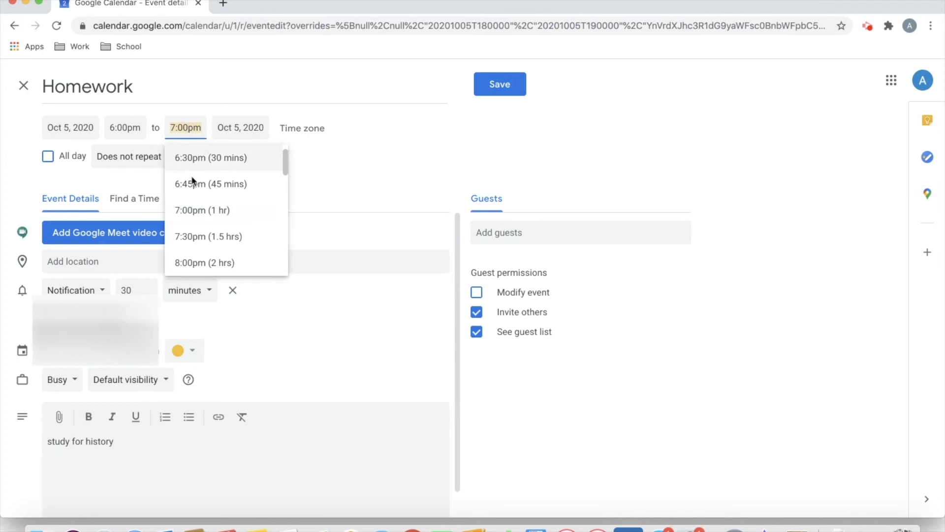
pyautogui.click(201, 263)
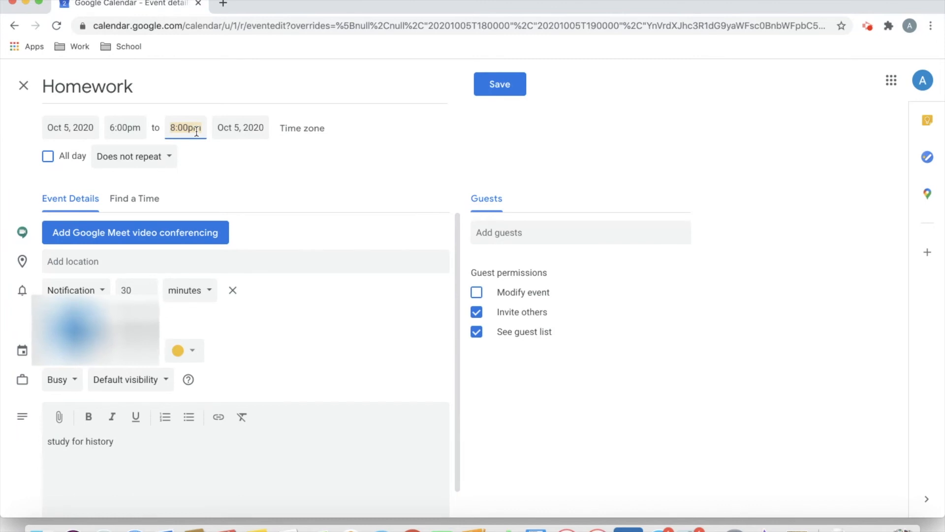
pyautogui.click(499, 81)
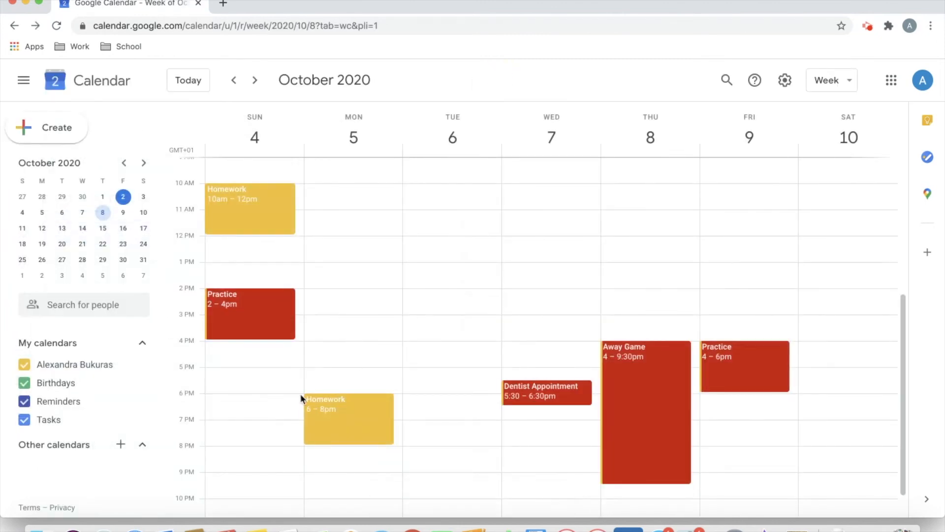
pyautogui.click(340, 410)
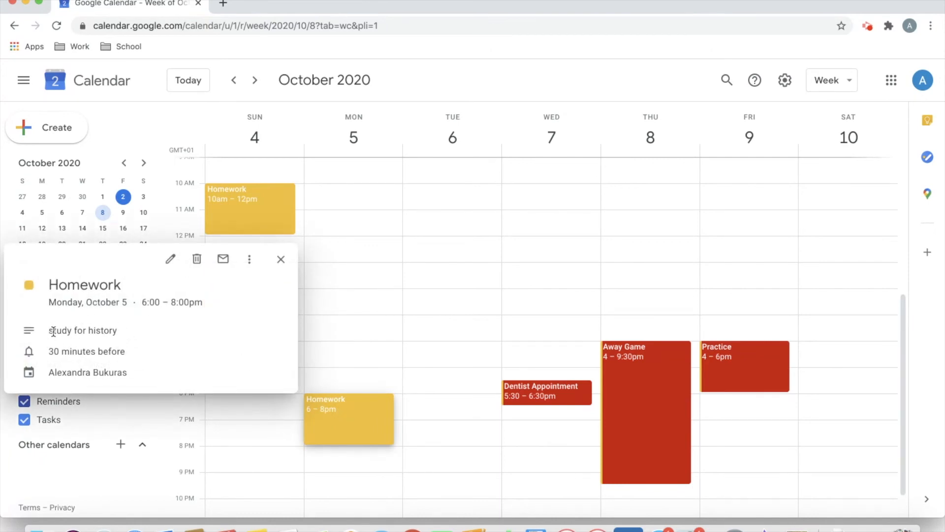
pyautogui.click(398, 344)
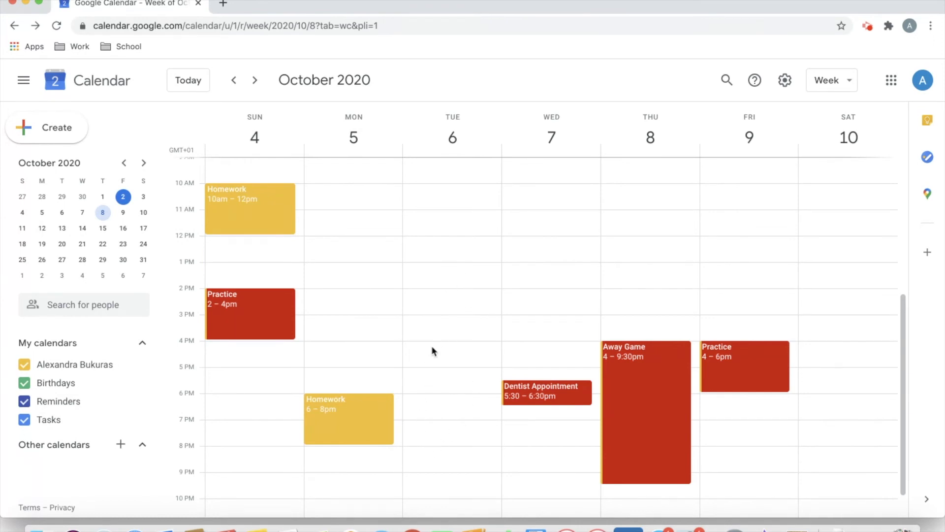
# Step: Create and save a Homework event on Tuesday, Oct 6, 2020, from 6:00pm to 8:00pm with the description "study for history"
pyautogui.click(435, 401)
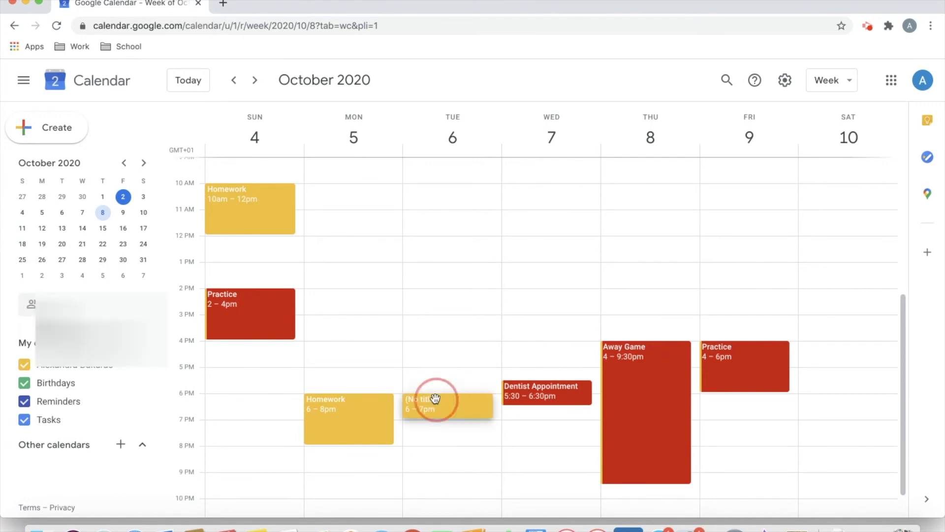
pyautogui.write('Homework')
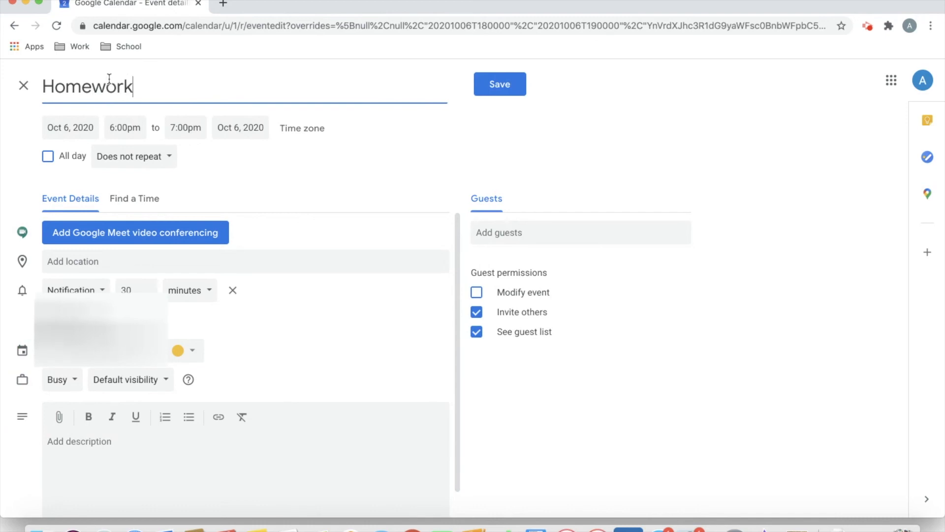
pyautogui.click(186, 127)
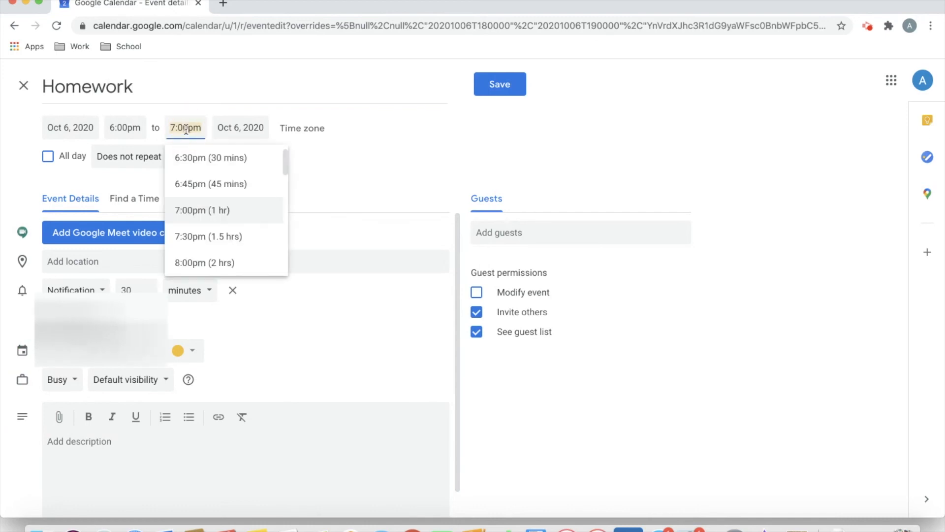
pyautogui.click(200, 261)
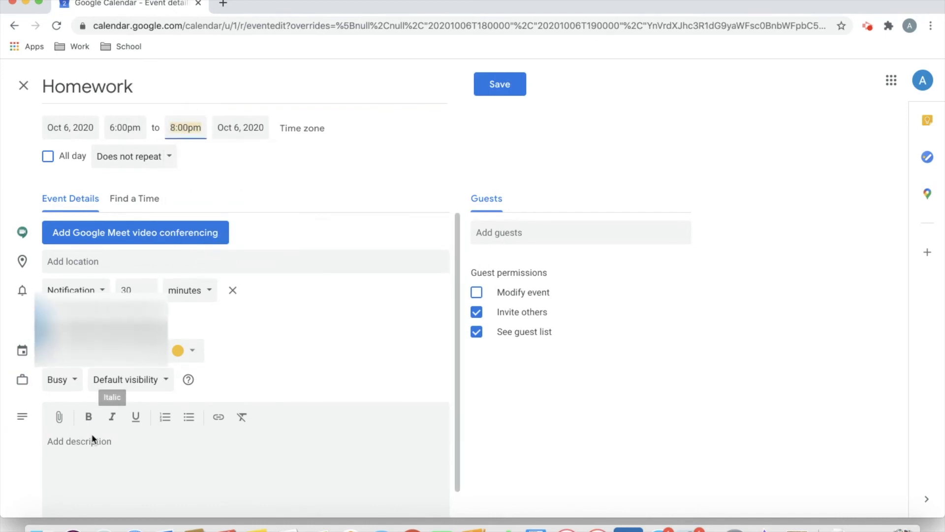
pyautogui.click(78, 442)
pyautogui.write('stud')
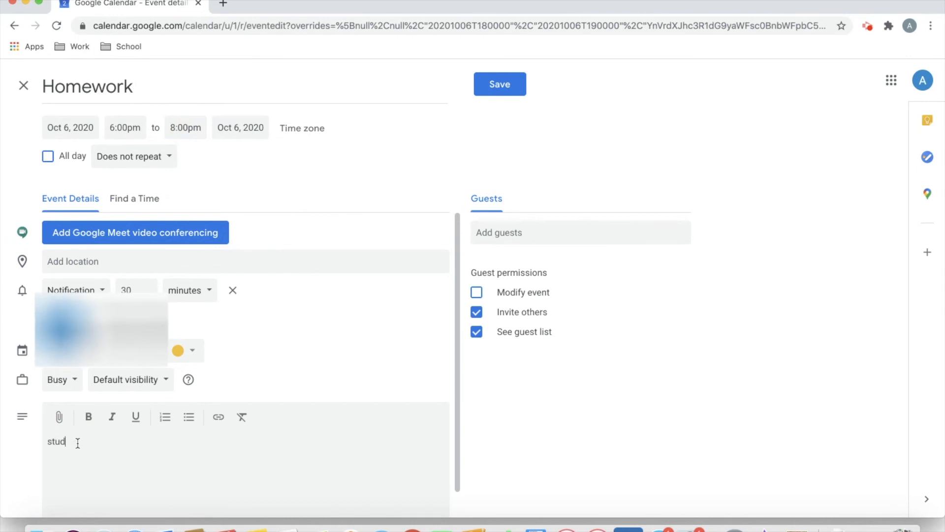
pyautogui.write('y for history')
pyautogui.click(498, 85)
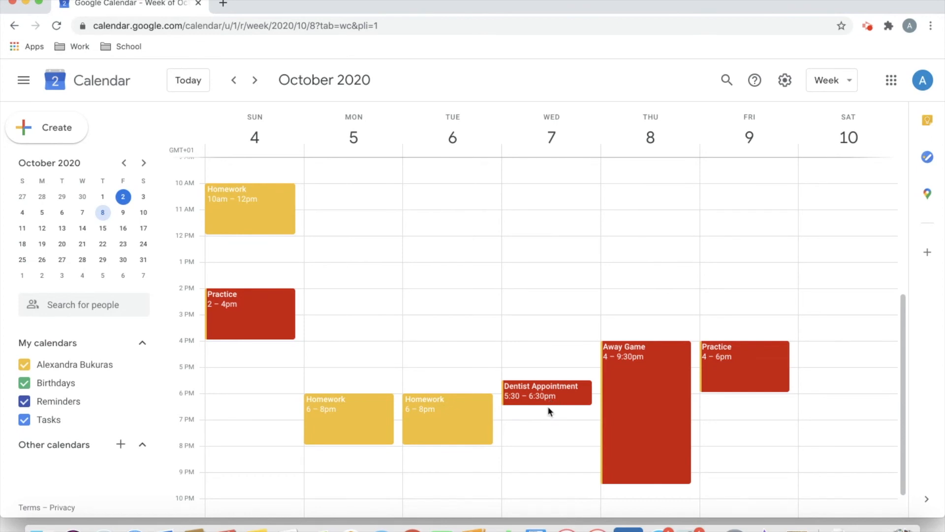
# Step: Create and save a Homework event on Wednesday, Oct 7, 2020, from 7:30pm to 9:30pm with the description "study for history"
pyautogui.click(516, 436)
pyautogui.write('Hoem')
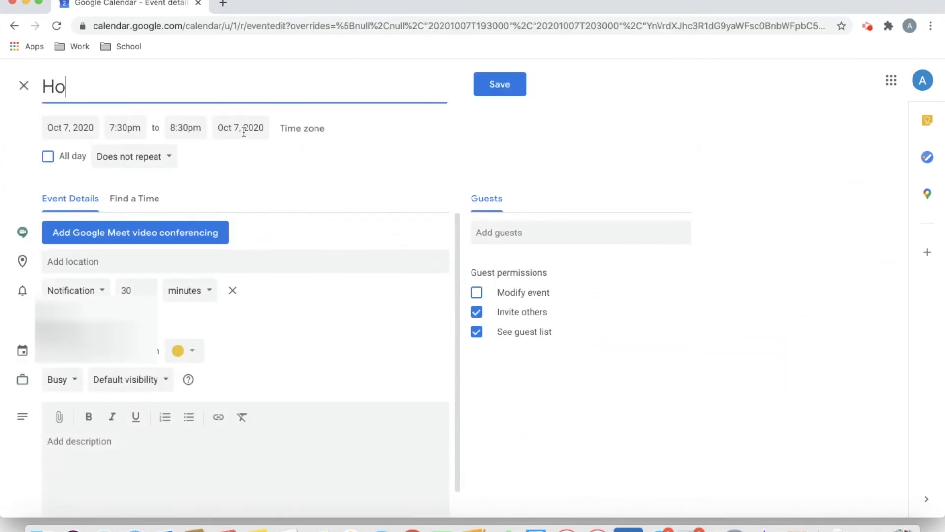
pyautogui.press('BackSpace')
pyautogui.press('BackSpace')
pyautogui.write('mework')
pyautogui.click(122, 440)
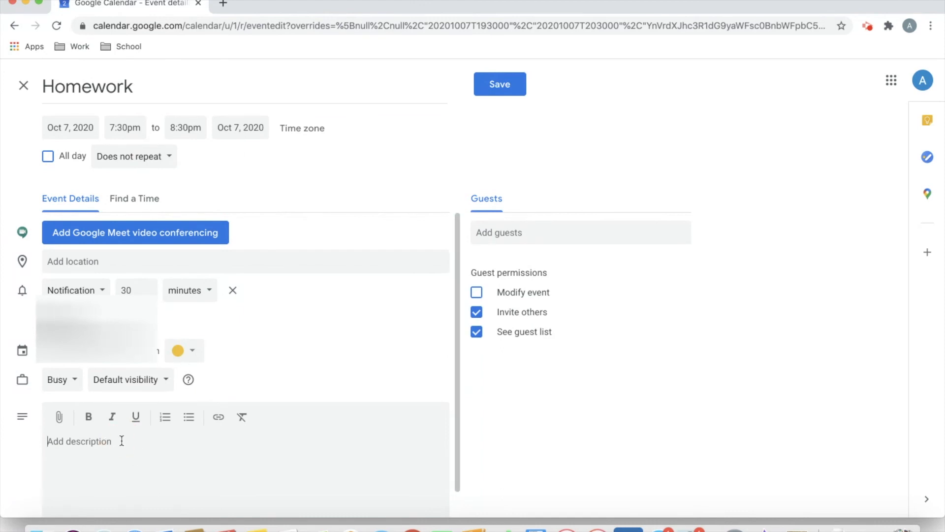
pyautogui.write('std')
pyautogui.press('BackSpace')
pyautogui.write('udy for history')
pyautogui.click(189, 127)
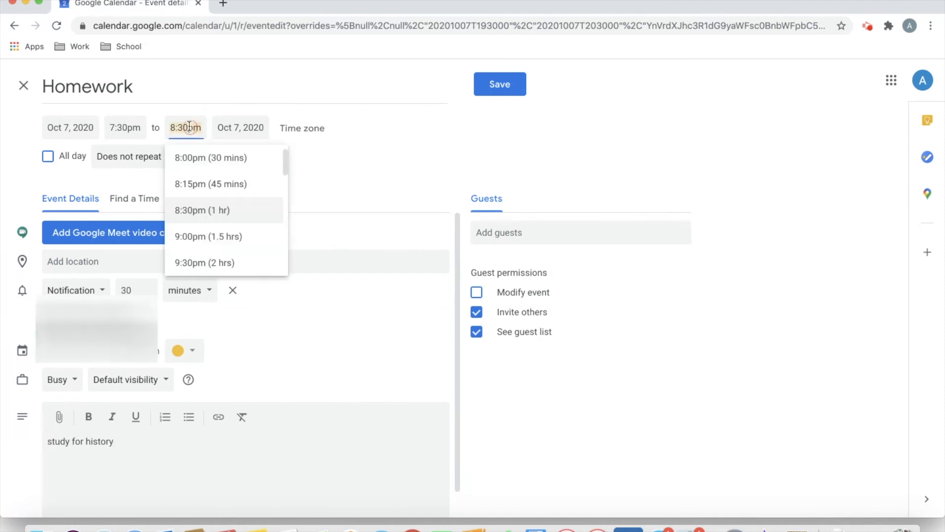
pyautogui.click(212, 260)
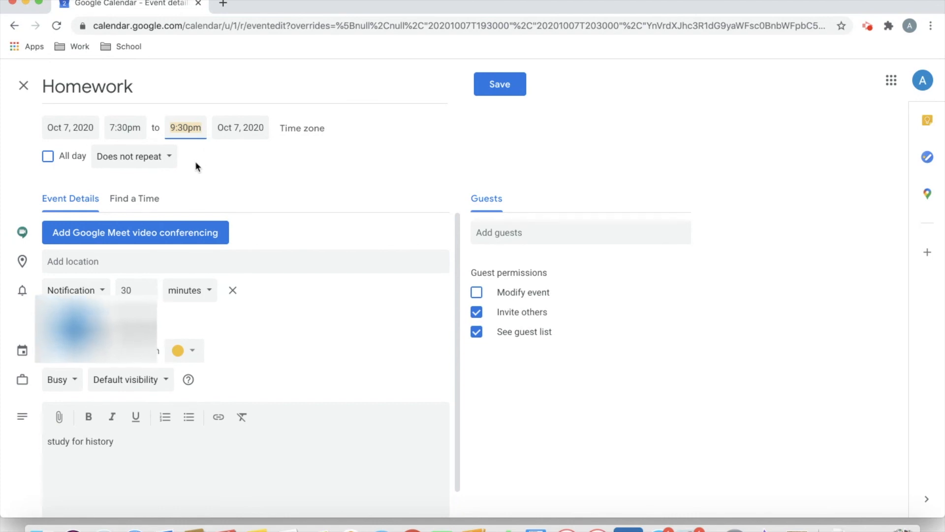
pyautogui.click(497, 87)
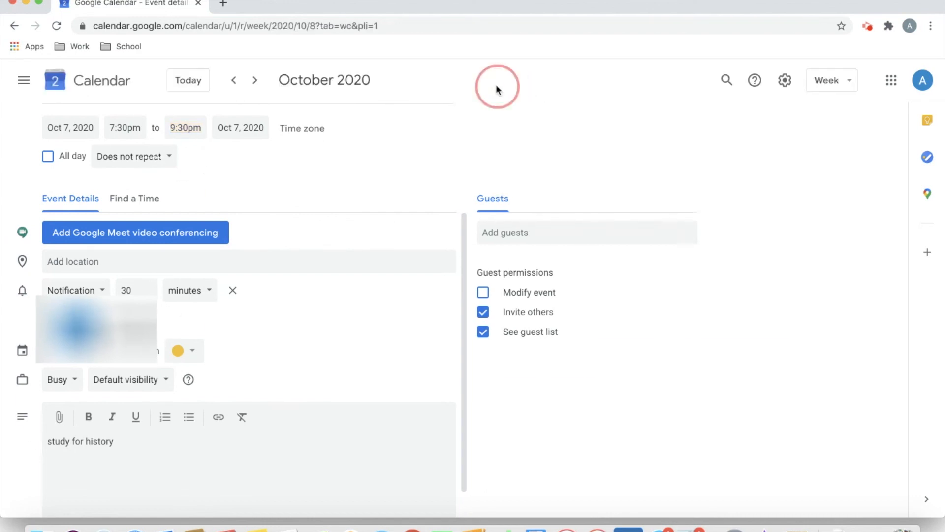